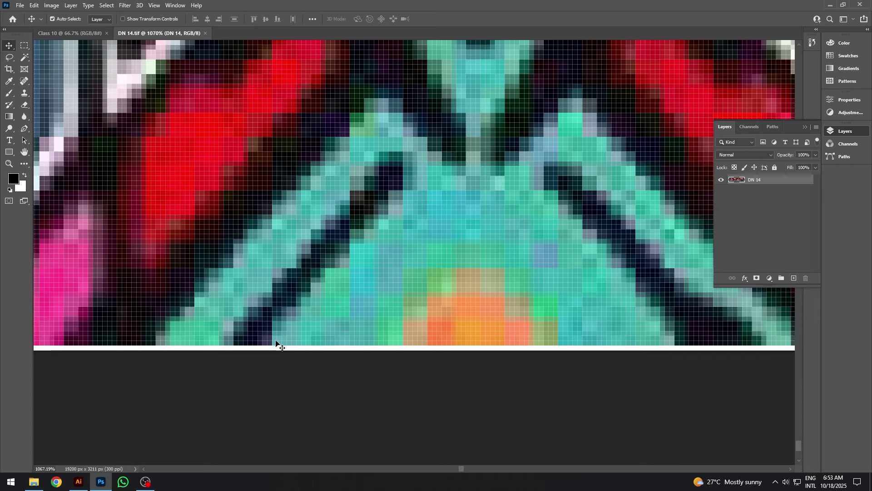
- Reduce the canvas height to 3210 pixels, keeping the width at 19200 pixels, and accept the clipping
scroll(278, 345, "up", 2)
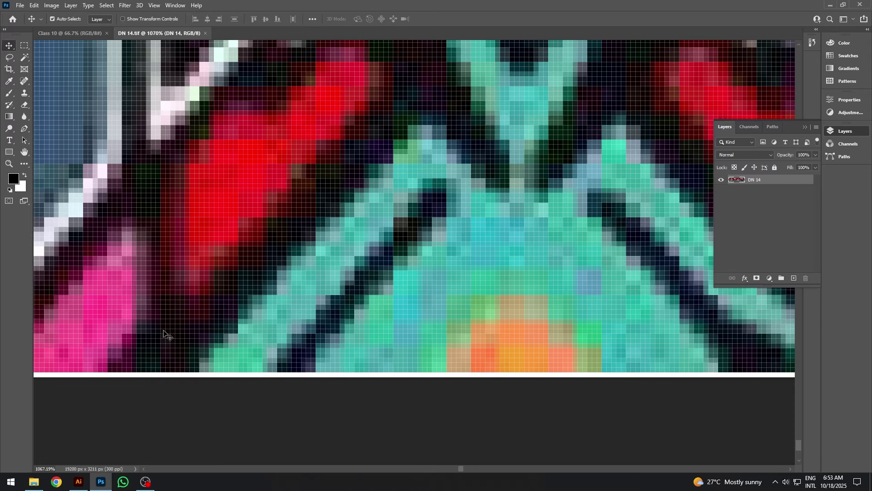
left_click(49, 7)
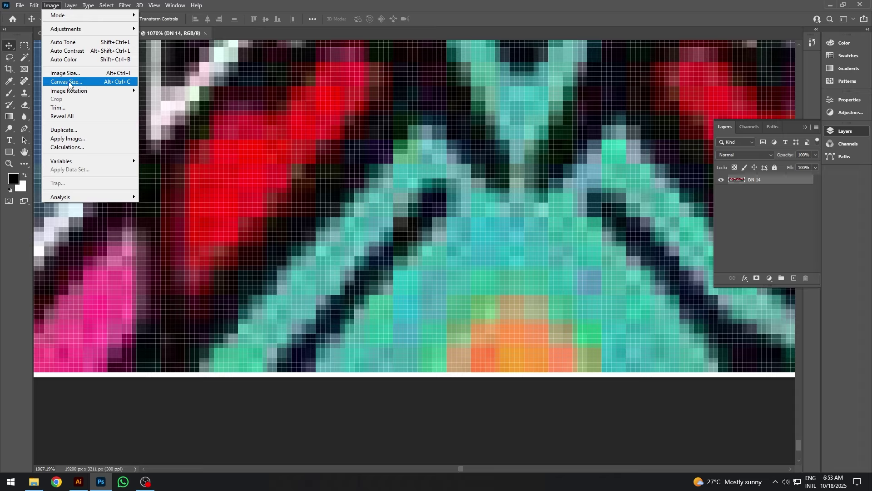
left_click(87, 83)
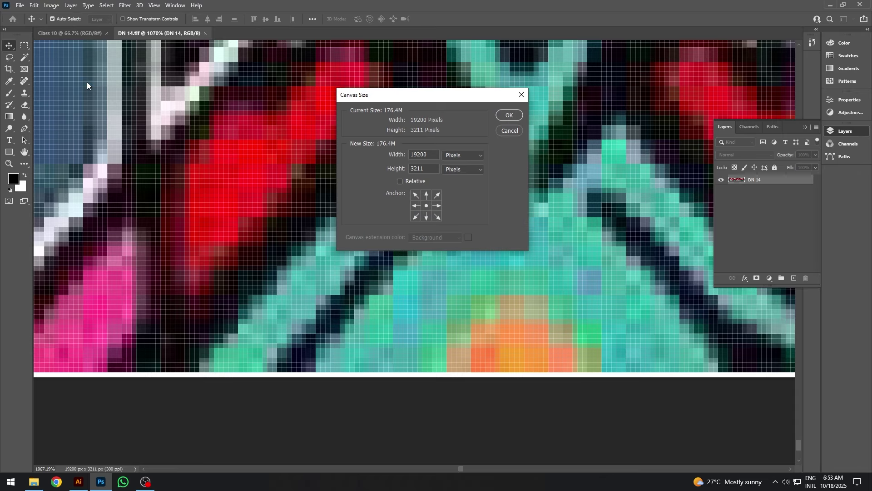
double_click(429, 169)
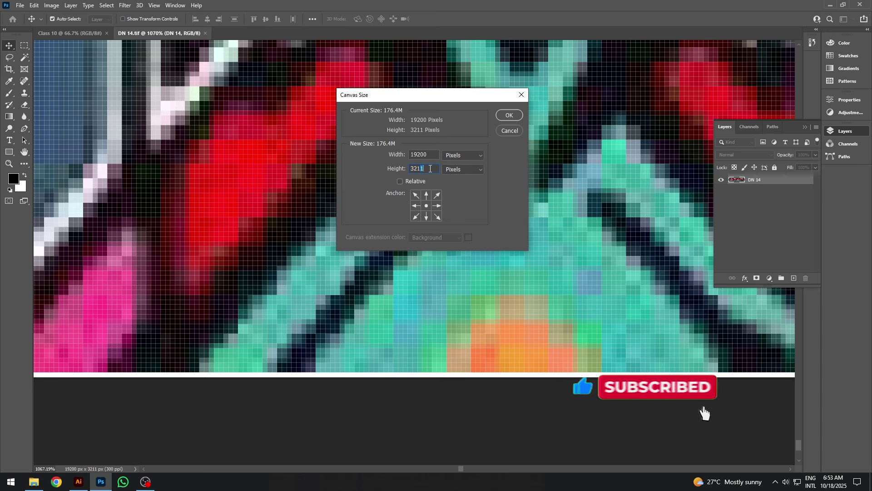
type("3210")
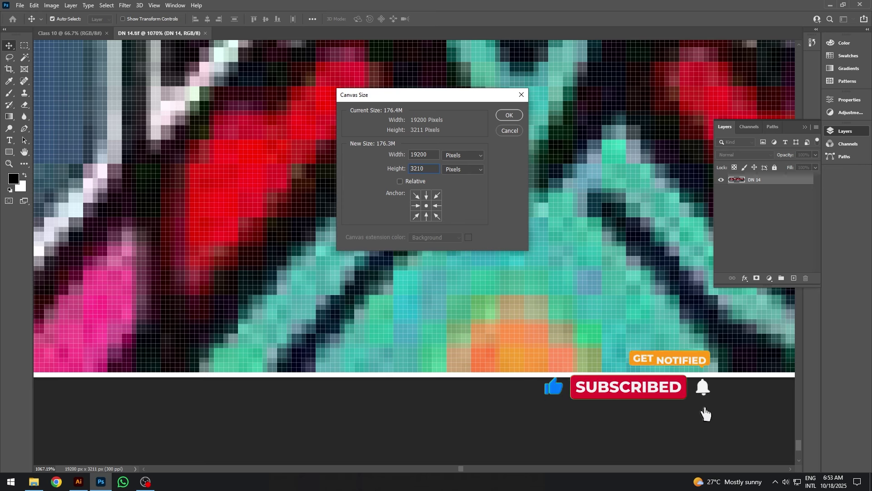
left_click(507, 115)
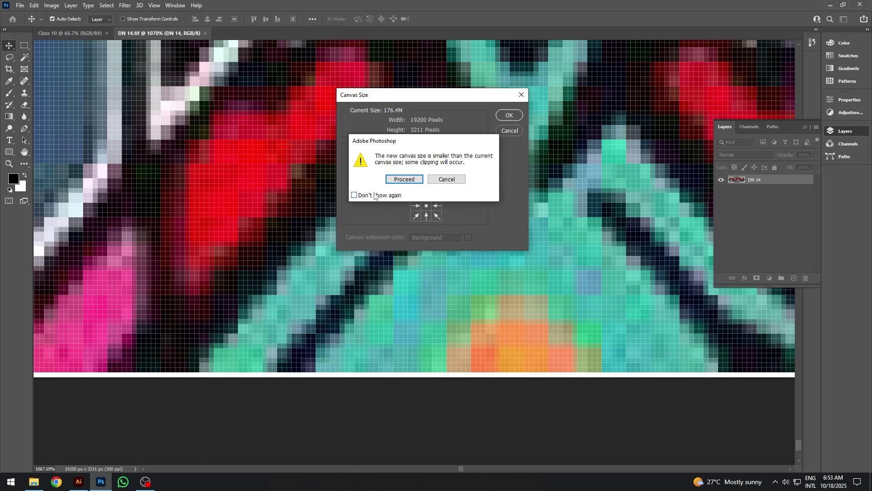
left_click(404, 179)
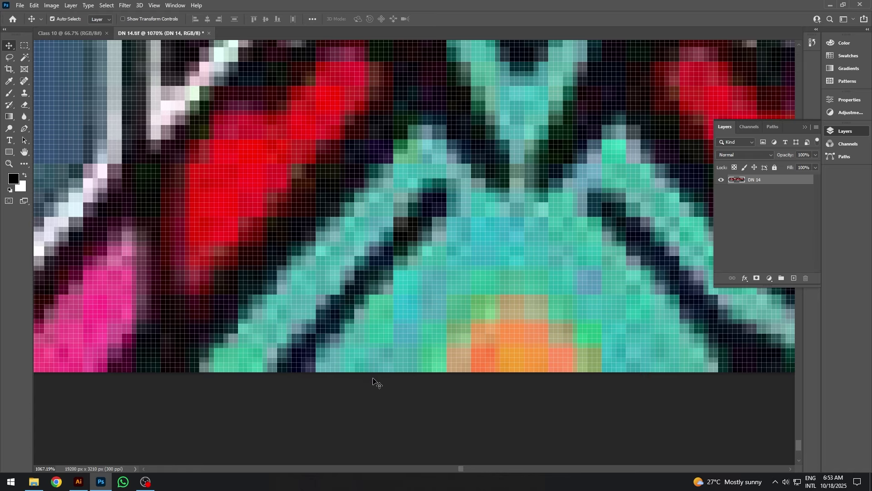
- Crop the one-pixel white strip off the bottom edge of the pattern and save DN 14.tif
left_click(8, 69)
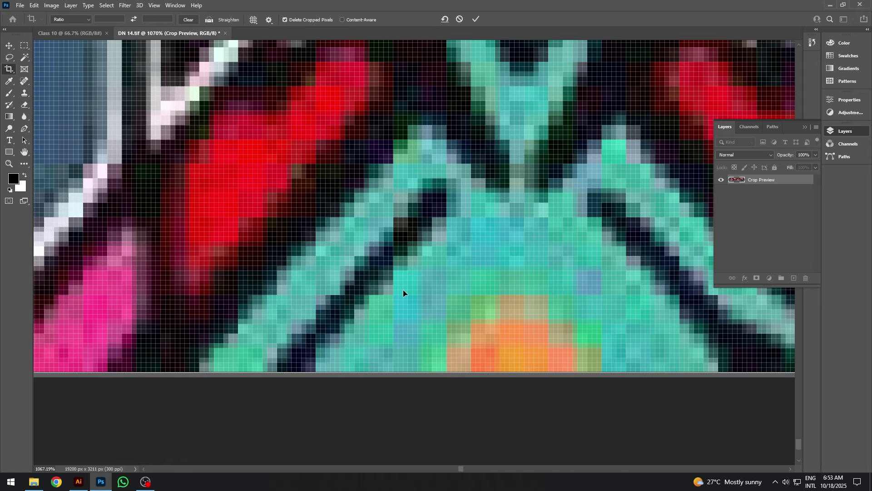
key("Return")
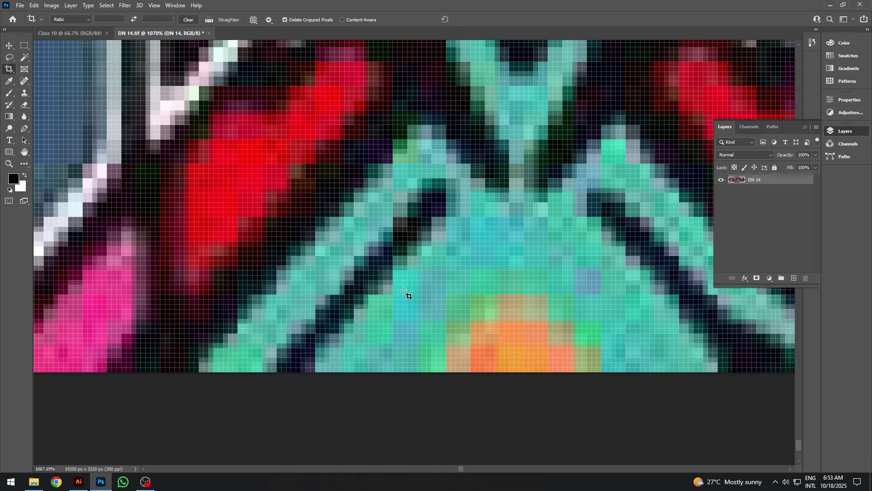
key("v")
scroll(380, 297, "down", 5)
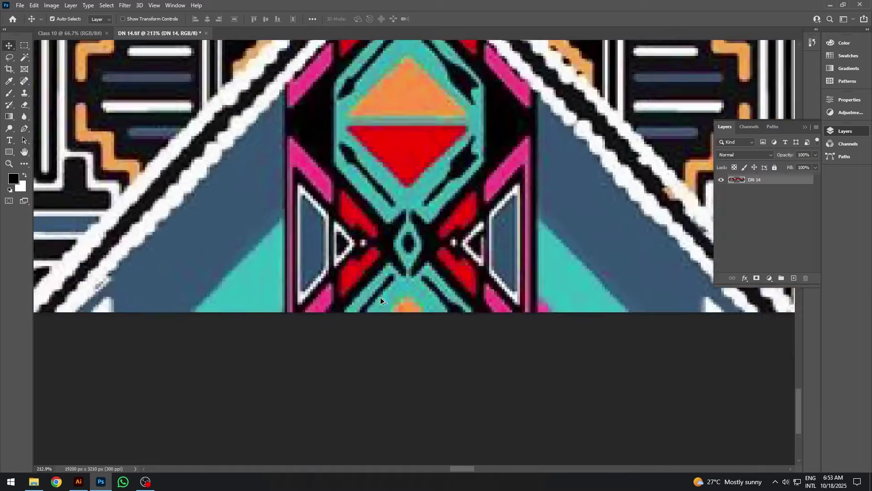
scroll(380, 297, "down", 4)
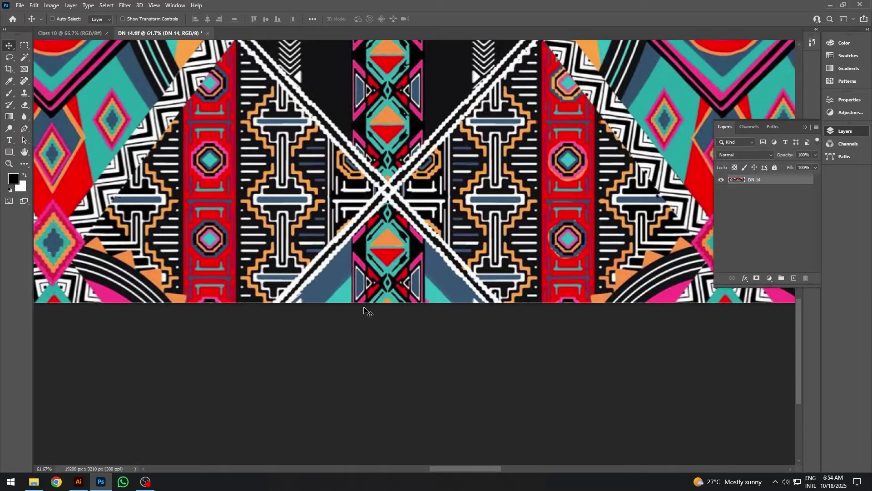
key("ctrl+s")
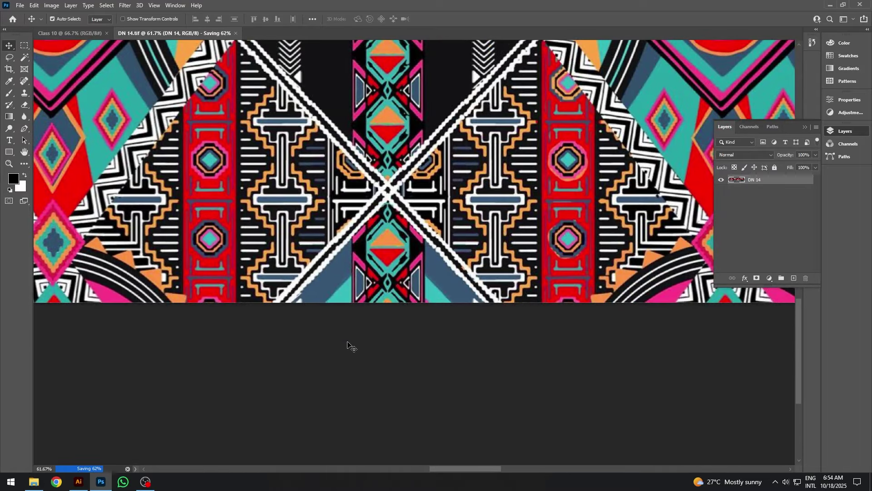
- Duplicate the DN 14 layer and hide the original layer
scroll(350, 346, "down", 5)
scroll(385, 240, "up", 2)
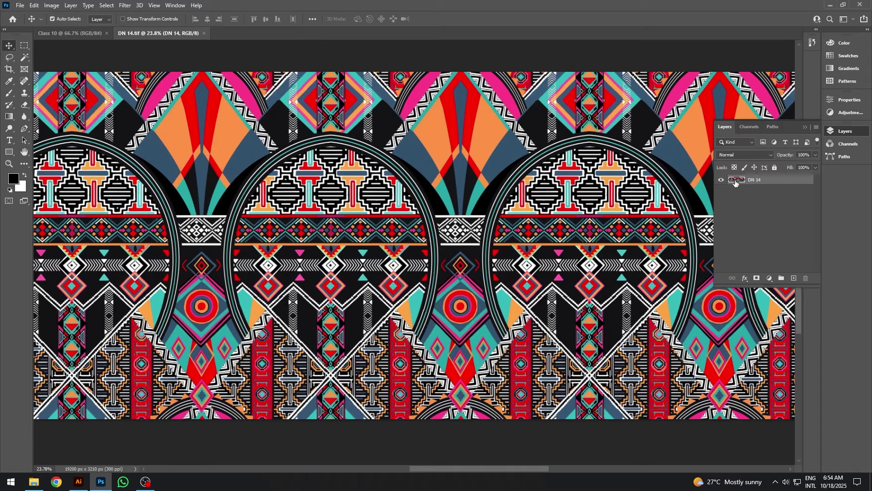
left_click_drag(736, 182, 795, 277)
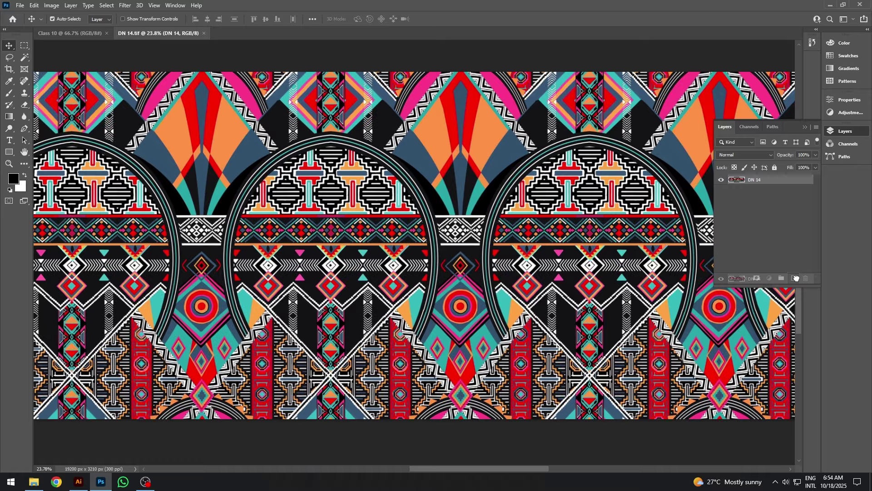
mouse_move(795, 277)
left_mouse_down()
mouse_move(777, 187)
mouse_move(794, 277)
left_mouse_up()
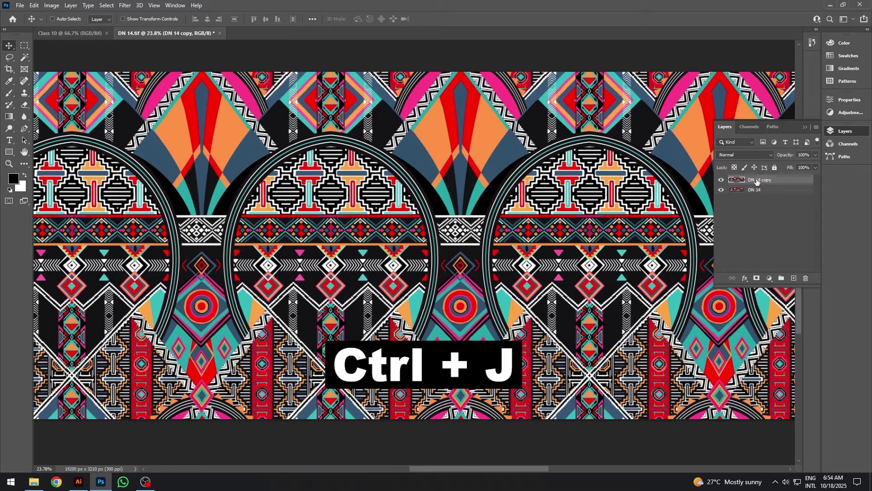
key("ctrl+j")
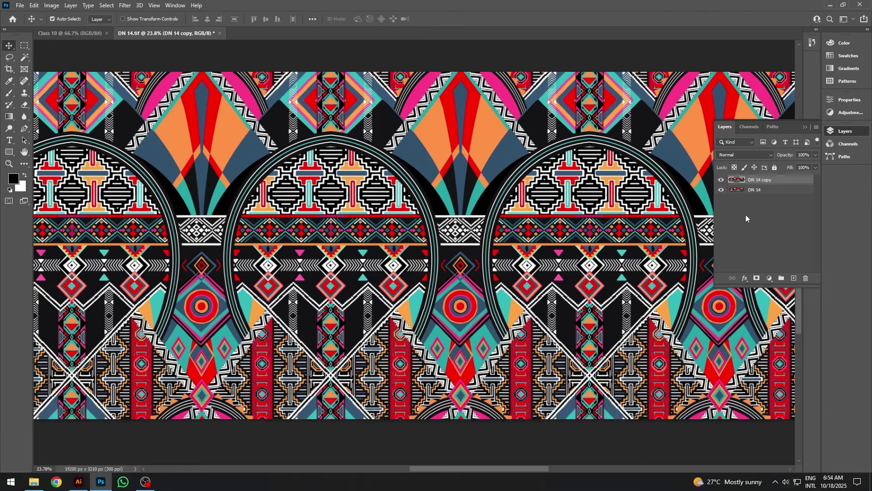
left_click(721, 189)
left_click(741, 211)
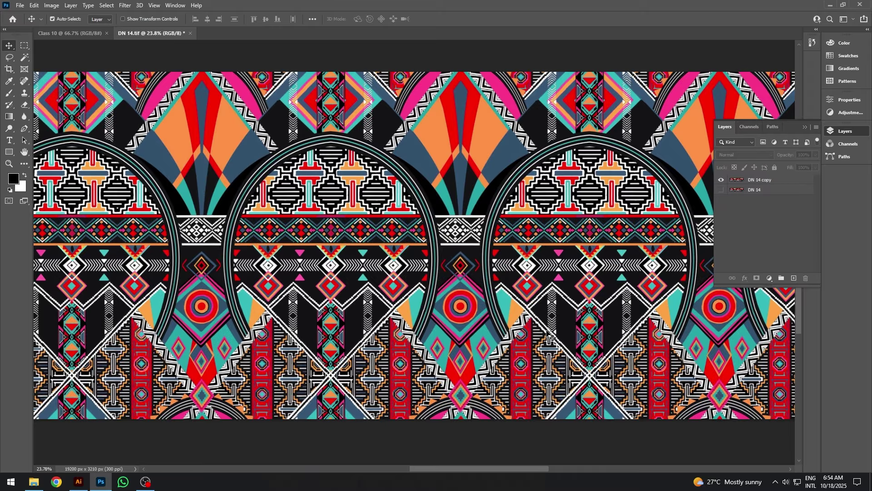
- Select the DN 14 copy layer and open the Camera Raw Filter for it
scroll(549, 336, "down", 2)
scroll(523, 322, "up", 4)
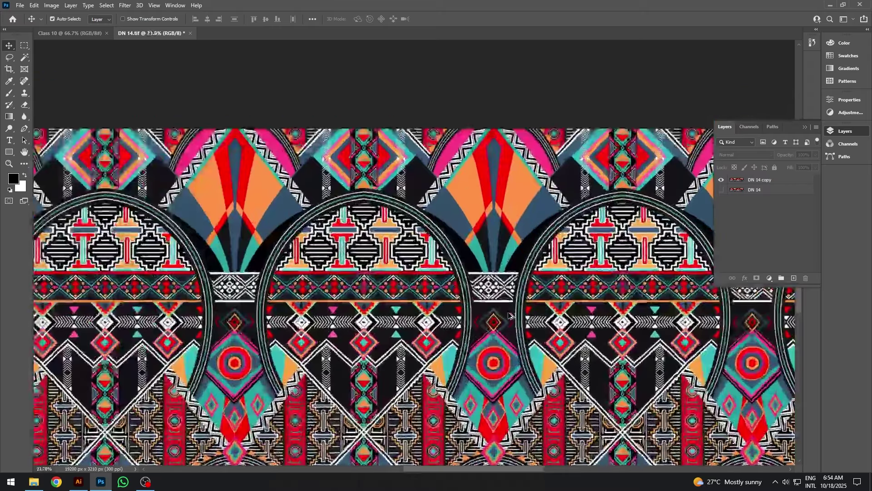
left_click(753, 182)
scroll(431, 222, "down", 2)
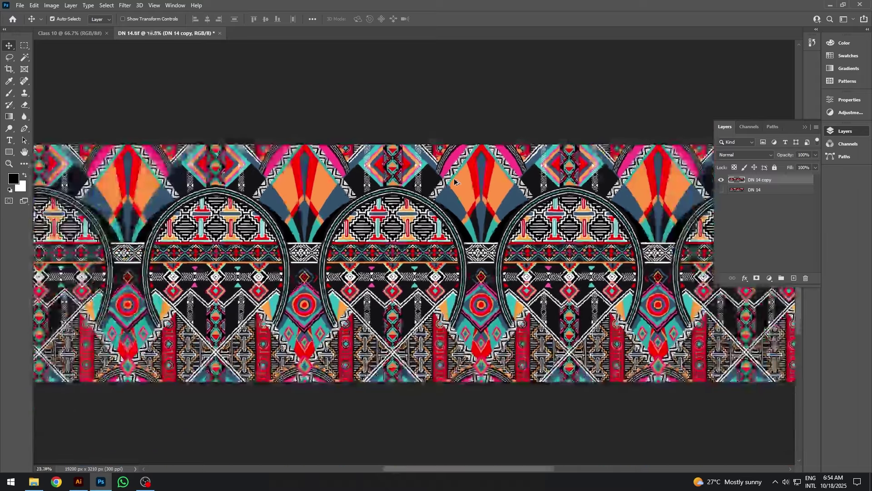
scroll(431, 222, "up", 2)
left_click_drag(415, 223, 415, 183)
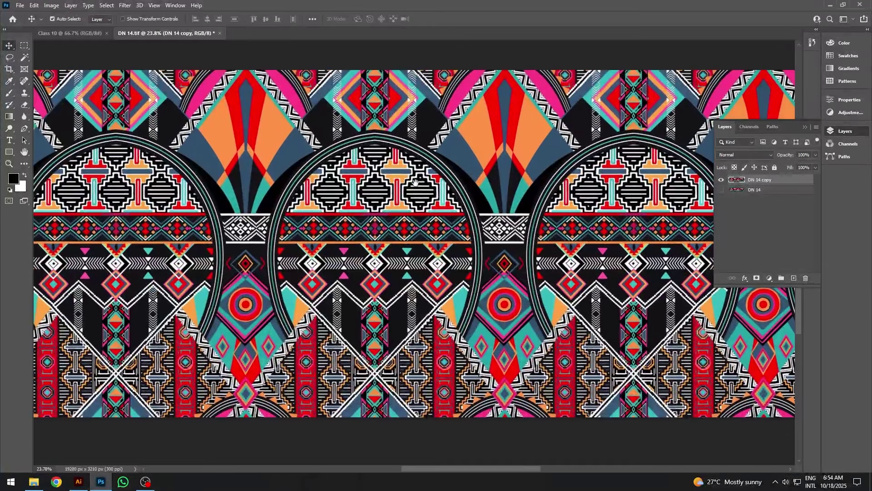
left_click(722, 180, "alt")
left_click(124, 5)
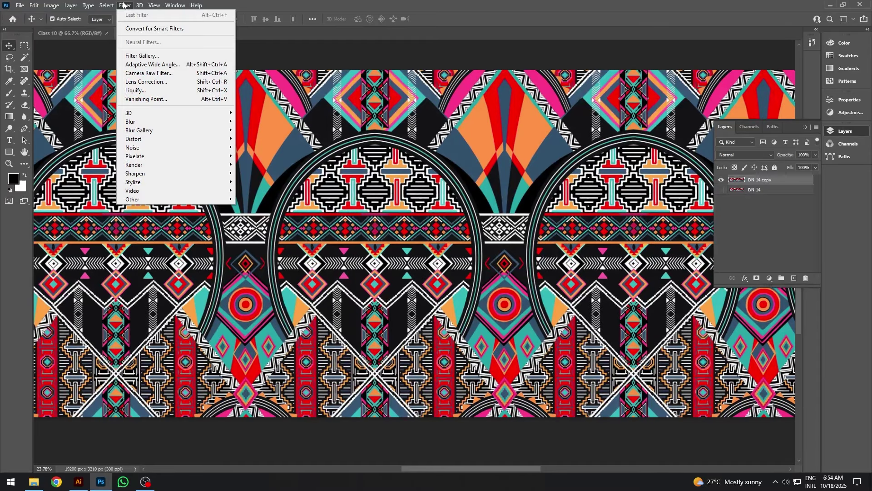
left_click(155, 74)
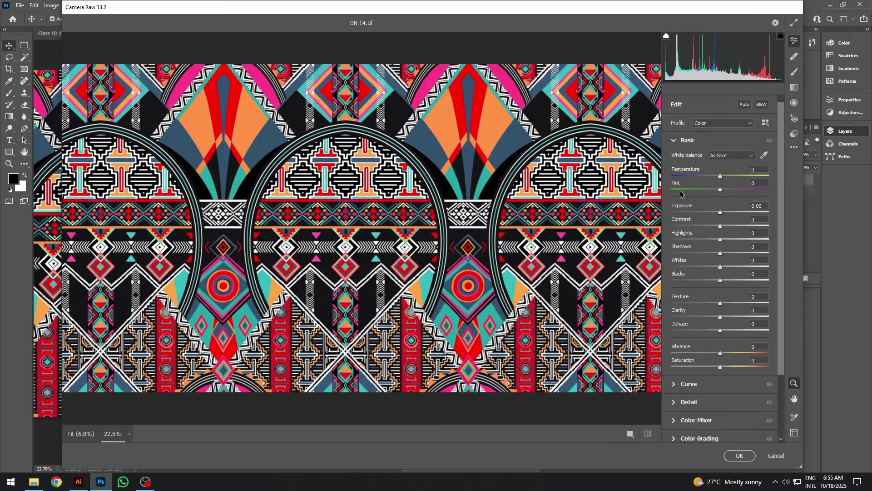
- Set the Color Mixer hues to Reds +37, Oranges +2, Yellows -4, Greens -45, Aquas +100, Blues -74 and Purples +30
left_click(675, 141)
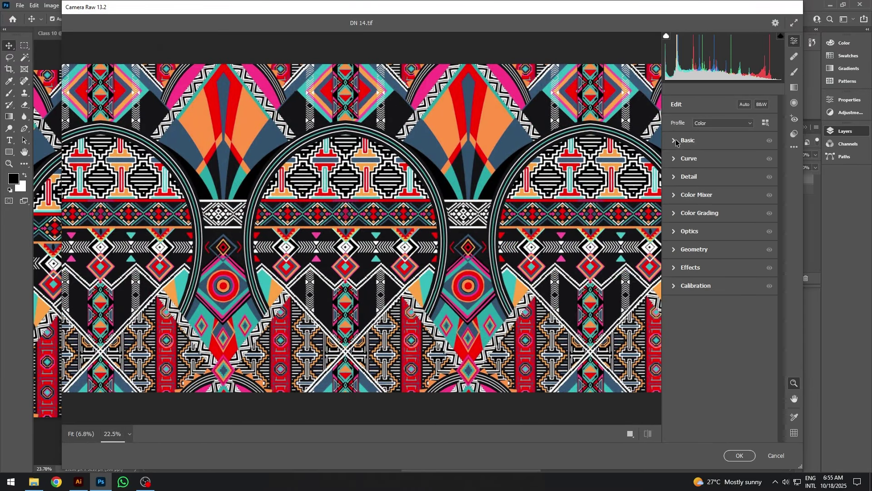
left_click(674, 197)
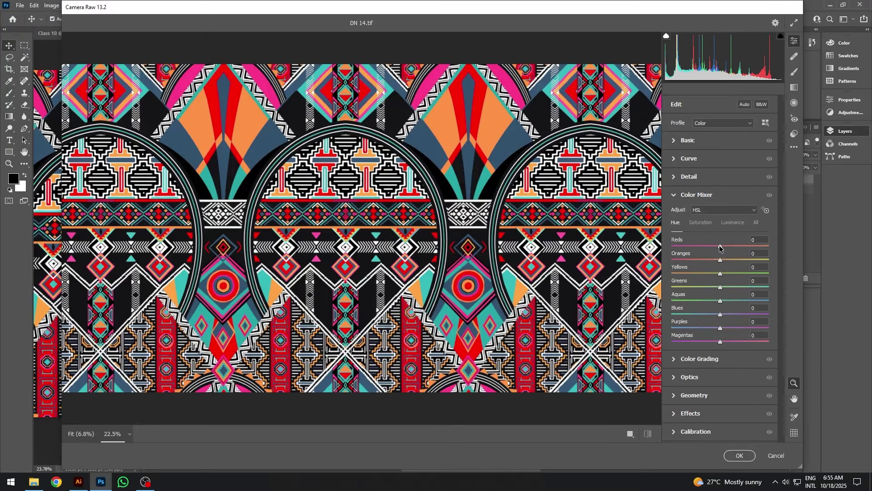
left_click_drag(720, 248, 712, 274)
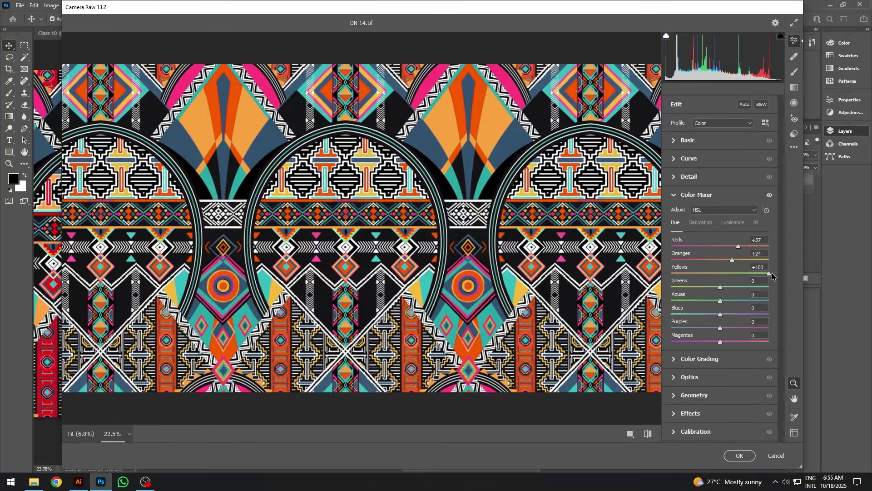
left_click_drag(732, 261, 773, 285)
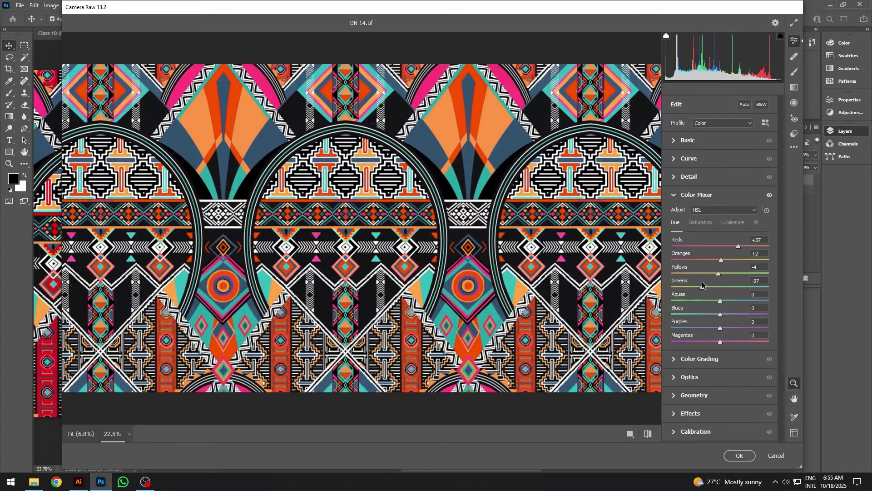
left_click_drag(702, 285, 772, 306)
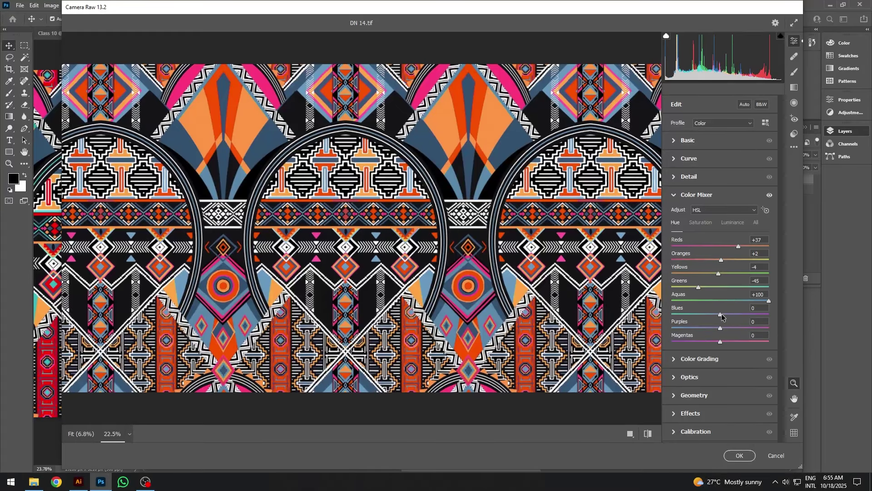
left_click_drag(720, 314, 686, 317)
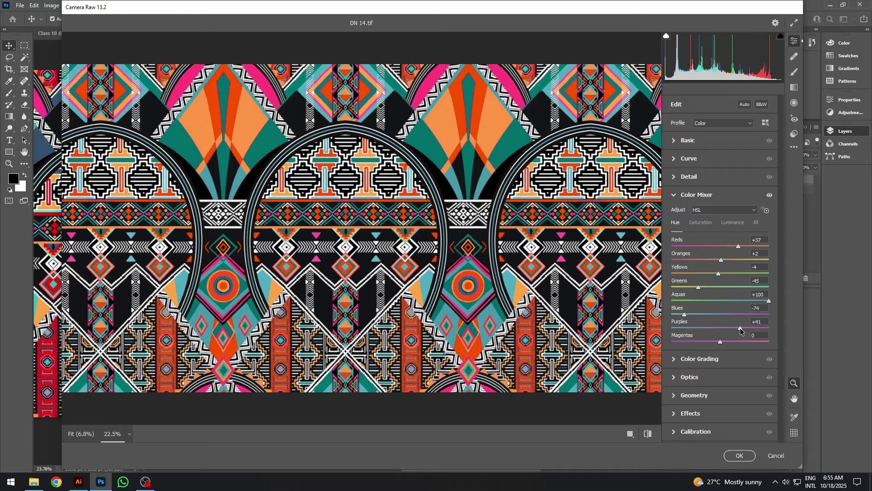
mouse_move(740, 328)
left_mouse_down()
mouse_move(749, 328)
mouse_move(735, 335)
left_mouse_up()
- Compare the recolored pattern with its original colors by toggling between the default and current settings
left_click(647, 434)
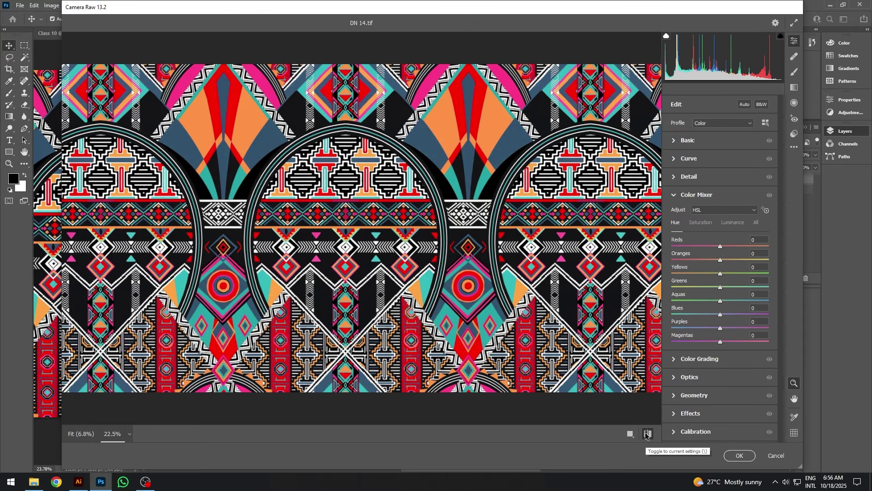
left_click(648, 435)
left_click(647, 434)
left_click(647, 435)
left_click(647, 435)
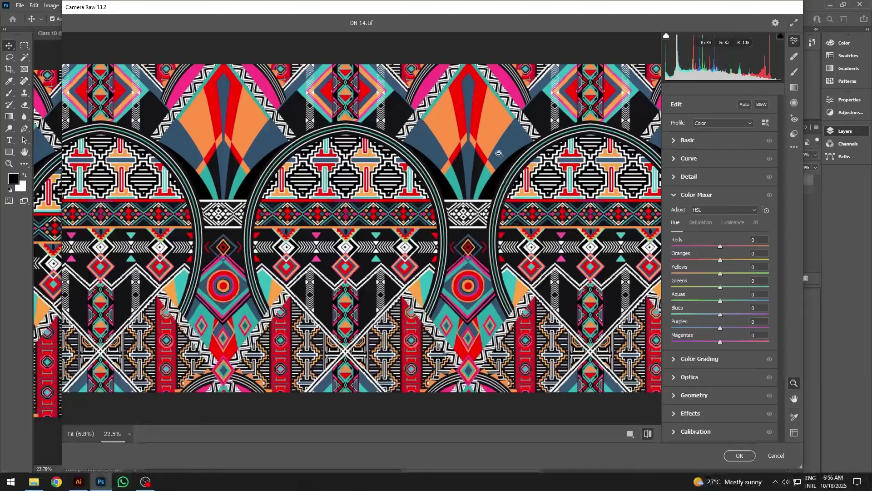
left_click(650, 433)
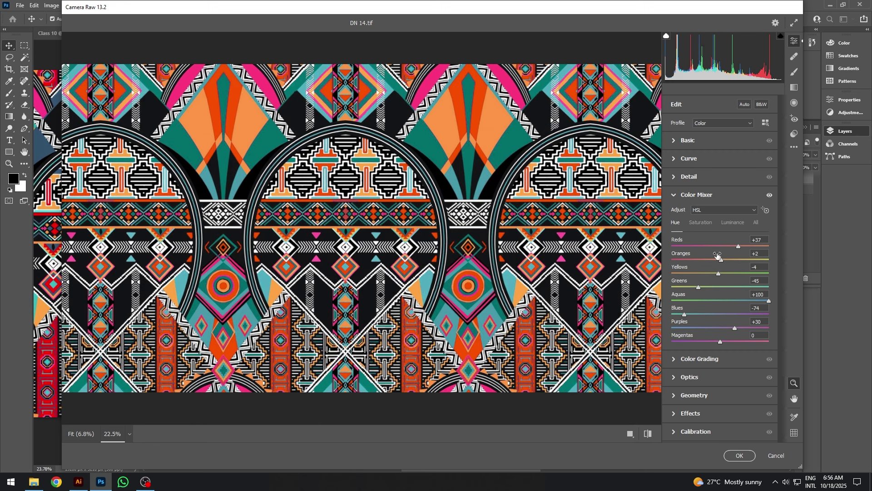
- Color grade the midtones to blue (hue 233, saturation 73), the shadows to orange, and the highlights to hue 171, saturation 100
left_click(674, 195)
left_click(674, 214)
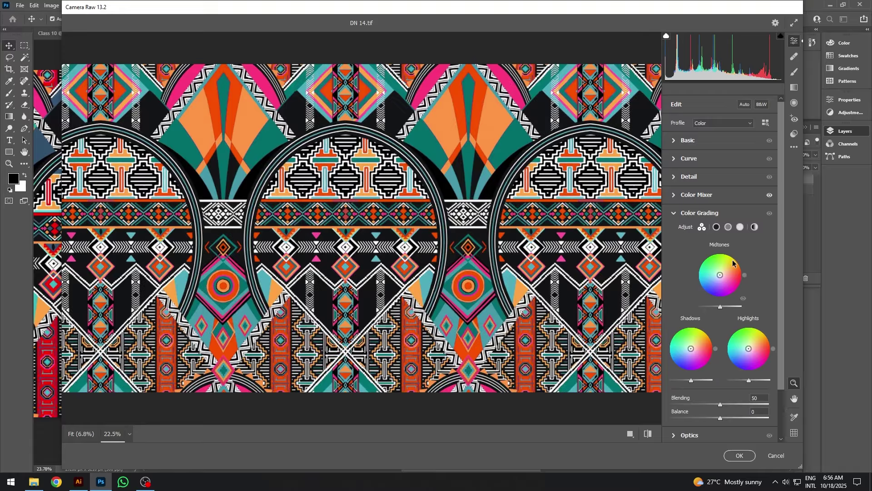
mouse_move(719, 275)
left_mouse_down()
mouse_move(704, 270)
mouse_move(731, 258)
mouse_move(737, 275)
mouse_move(711, 285)
left_mouse_up()
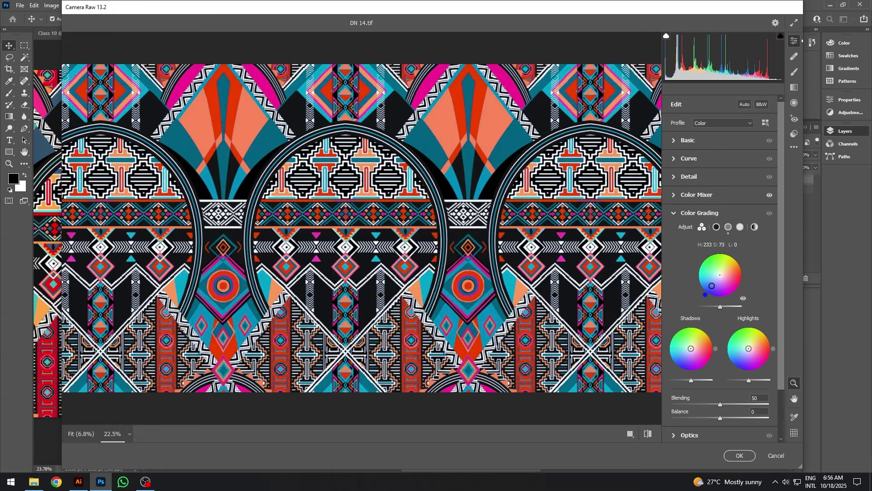
left_click_drag(691, 348, 713, 344)
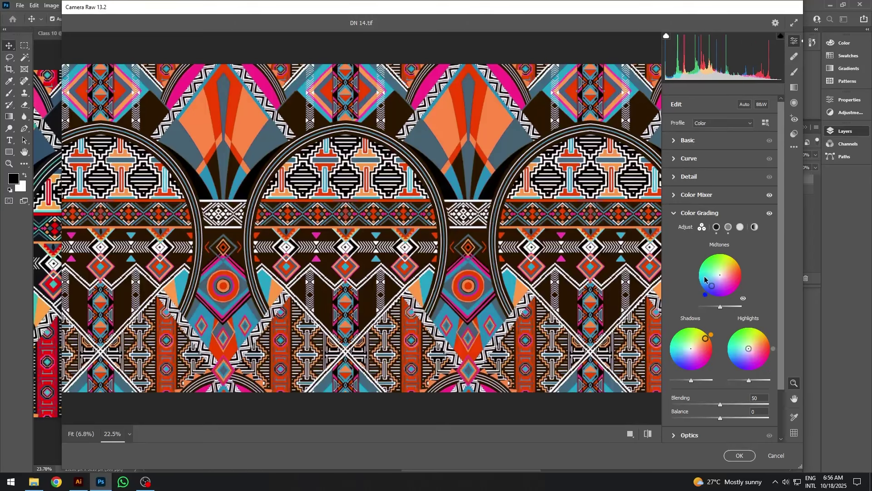
left_click_drag(749, 348, 731, 346)
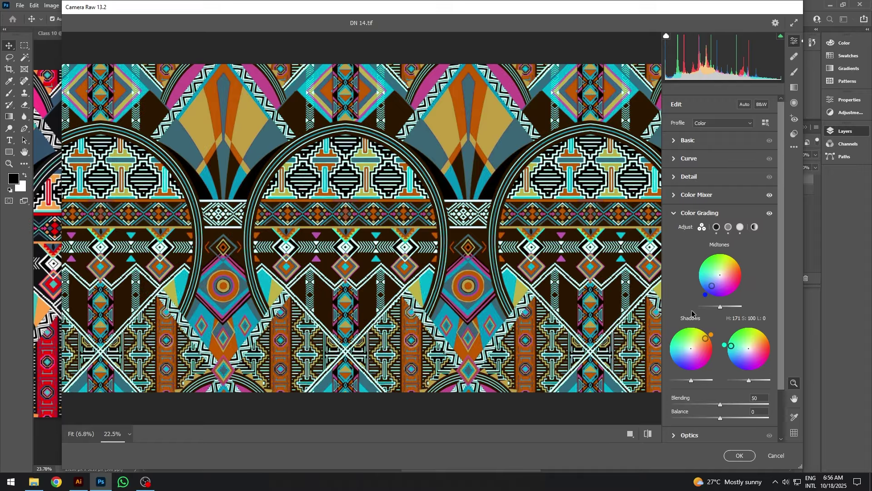
- Compare the recolored pattern with the default settings and apply the Camera Raw Filter
left_click(648, 434)
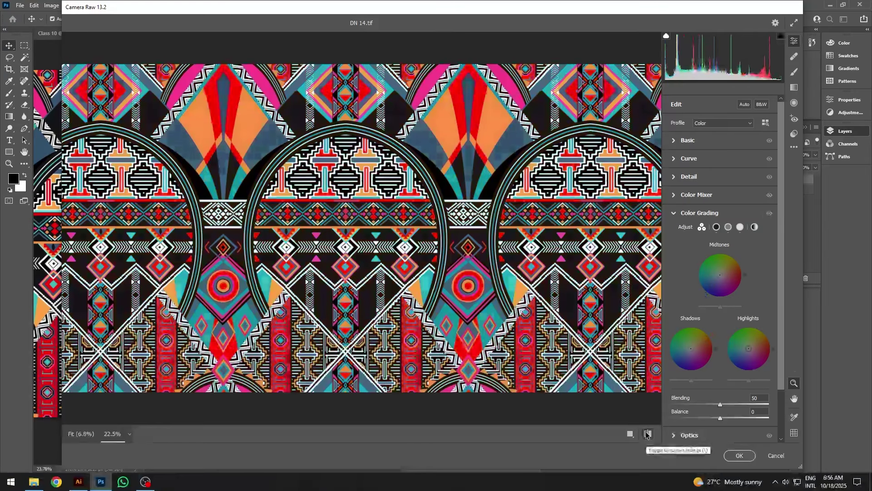
left_click(647, 434)
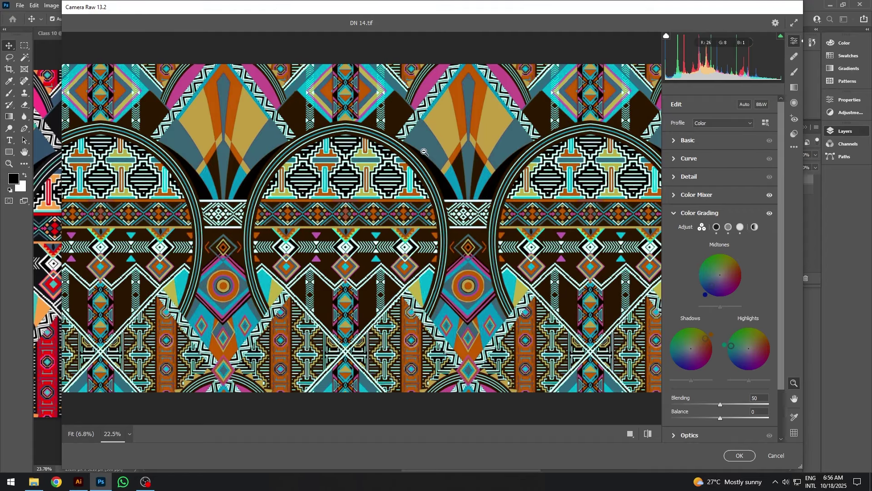
left_click(739, 455)
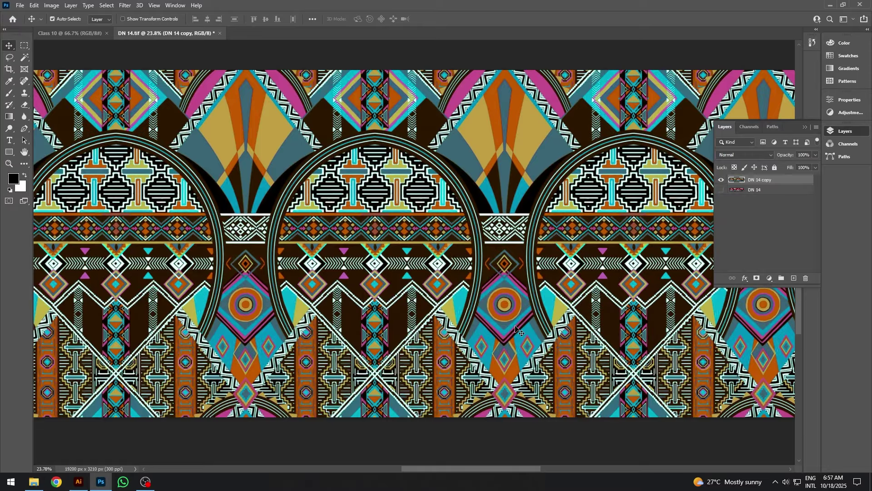
- Compare the original DN 14 layer with the recolored DN 14 copy by toggling layer visibility
left_click(721, 189)
left_click(722, 180)
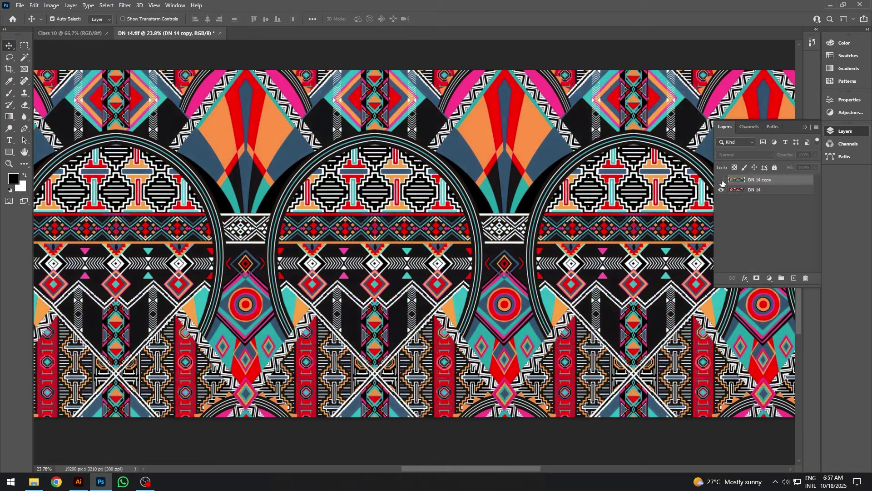
left_click(722, 181)
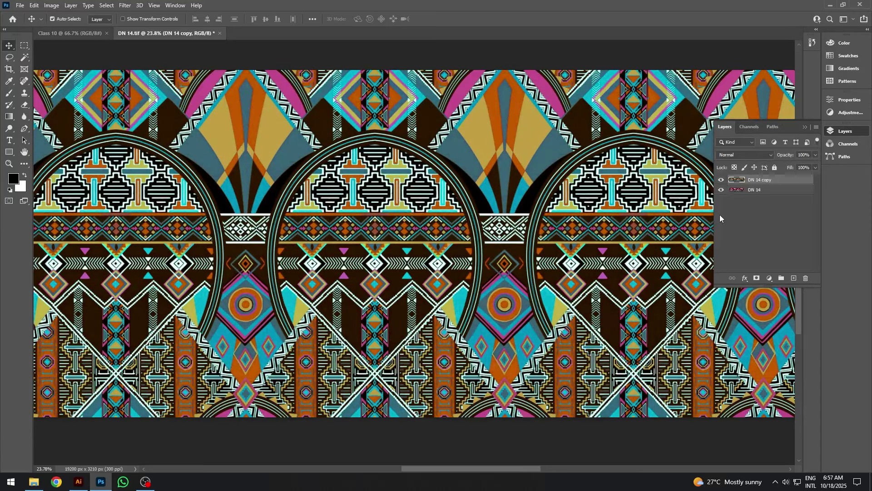
- Replace the Camera Raw version of DN 14 copy with a fresh duplicate of DN 14 and hide the original layer
left_click(740, 211)
left_click(753, 182)
key("Delete")
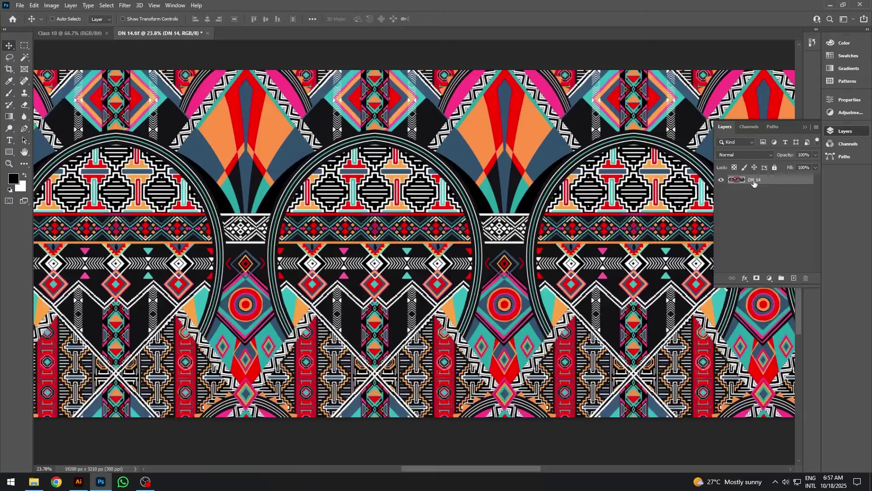
key("ctrl+j")
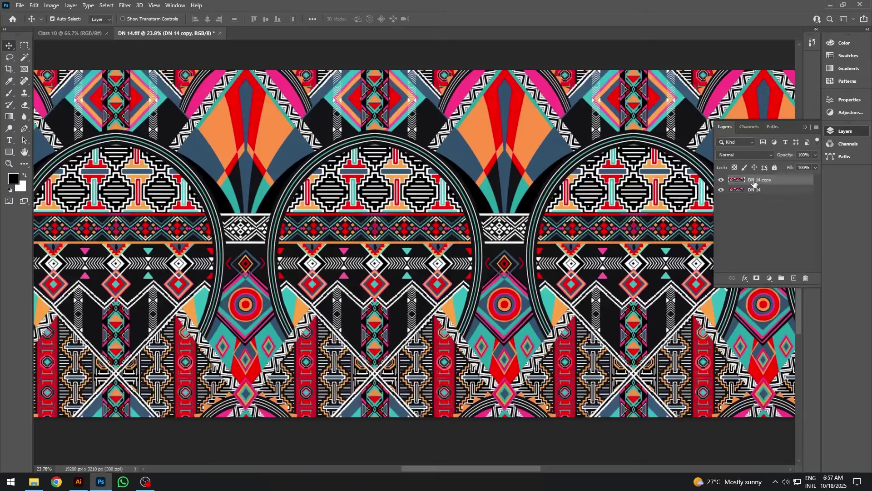
left_click(722, 190)
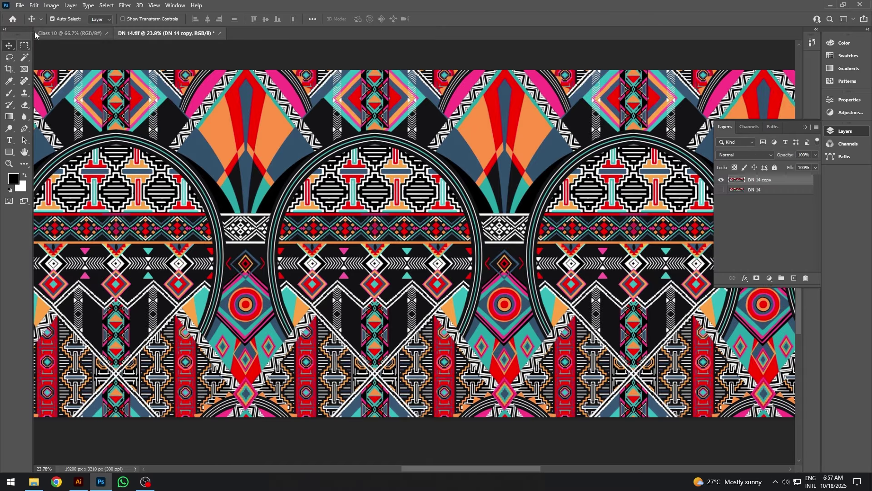
- Apply a Color Balance adjustment to the DN 14 copy midtones with color levels -90, +49 and +54
left_click(51, 5)
mouse_move(66, 28)
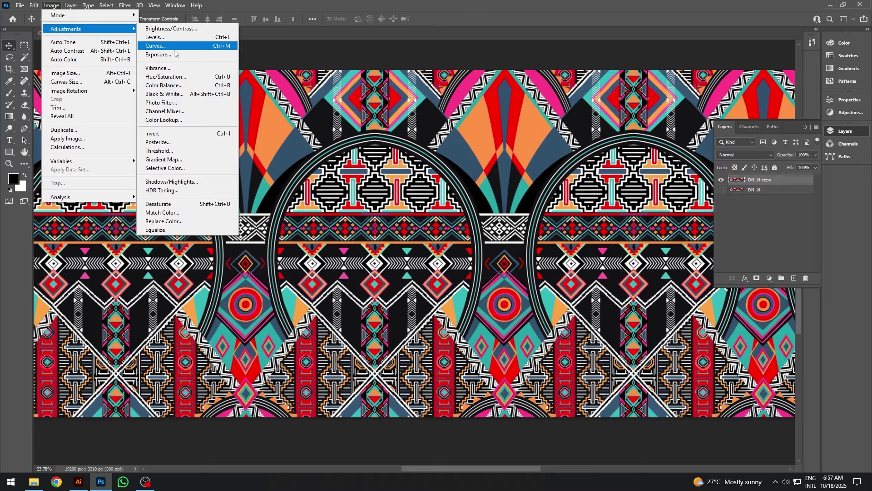
left_click(161, 85)
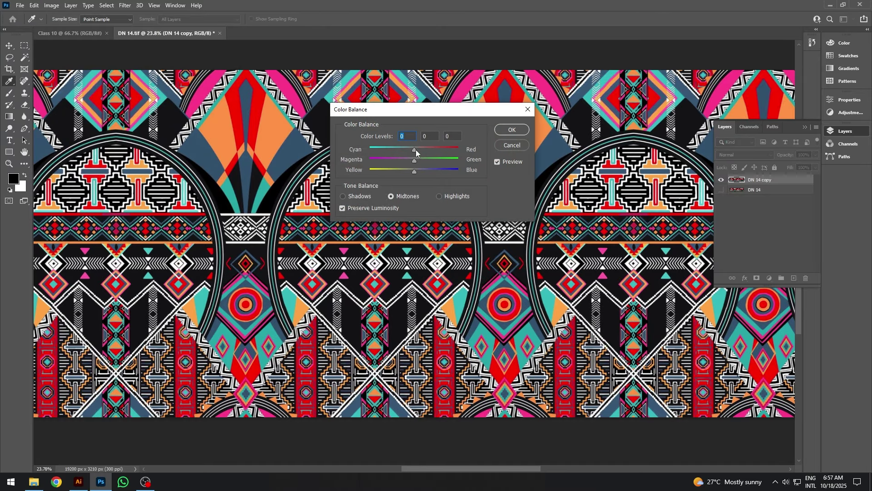
mouse_move(416, 150)
left_mouse_down()
mouse_move(375, 150)
mouse_move(440, 151)
mouse_move(384, 149)
mouse_move(430, 152)
left_mouse_up()
left_click_drag(436, 151, 417, 170)
left_click_drag(418, 170, 439, 170)
key("Tab")
left_click_drag(434, 147, 386, 147)
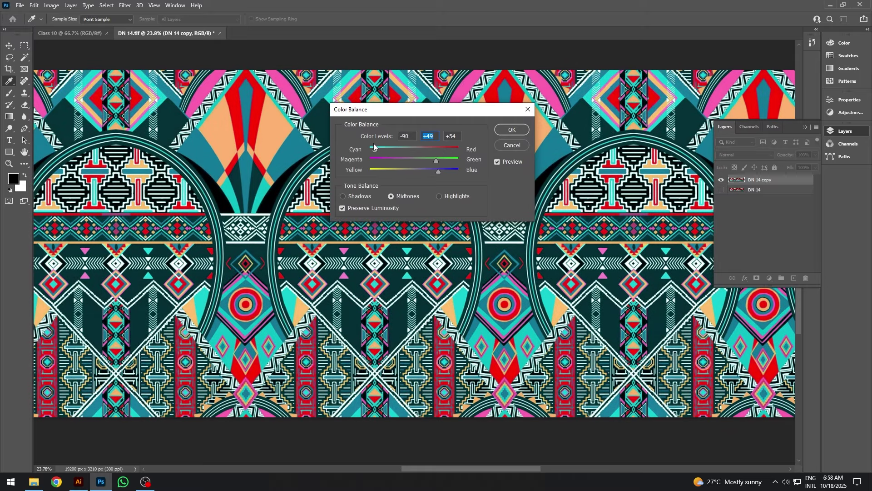
left_click(515, 130)
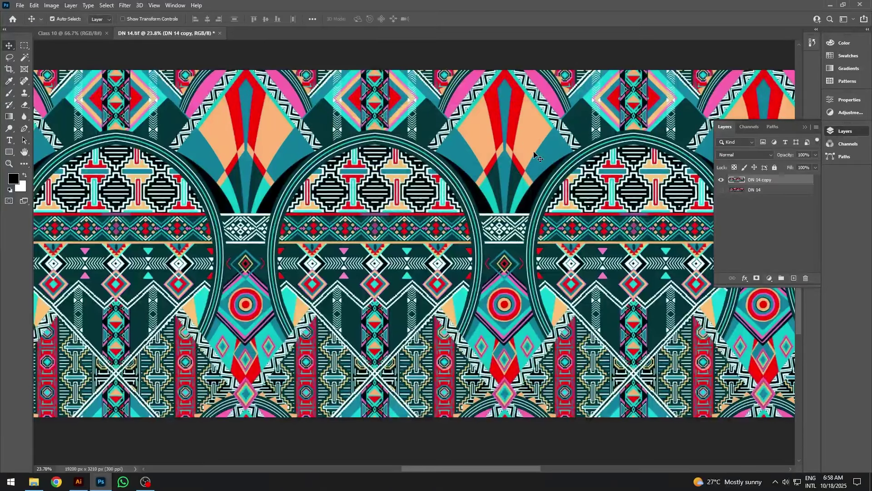
- Compare the color-balanced DN 14 copy with the original DN 14 layer by toggling their visibility
left_click(721, 190)
left_click(721, 179)
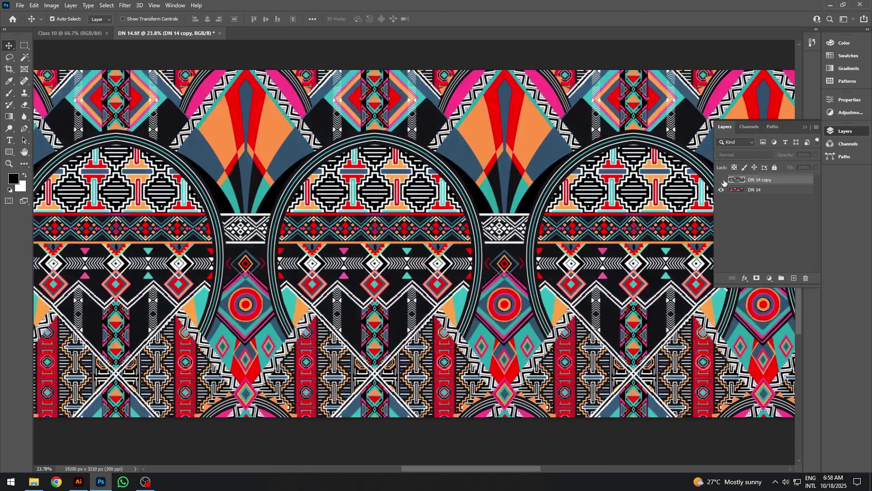
left_click(721, 180)
left_click(721, 180)
left_click(721, 180)
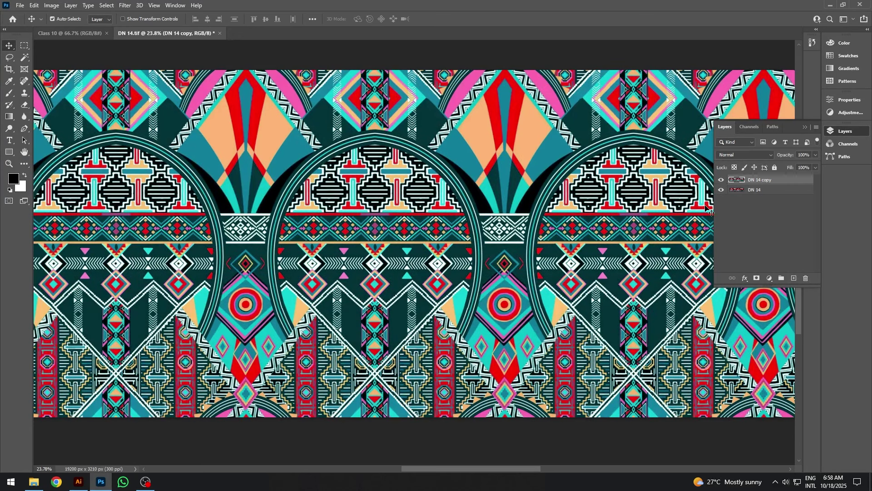
- Delete the color-balanced DN 14 copy, then duplicate DN 14 again with the original layer hidden
left_click(722, 180)
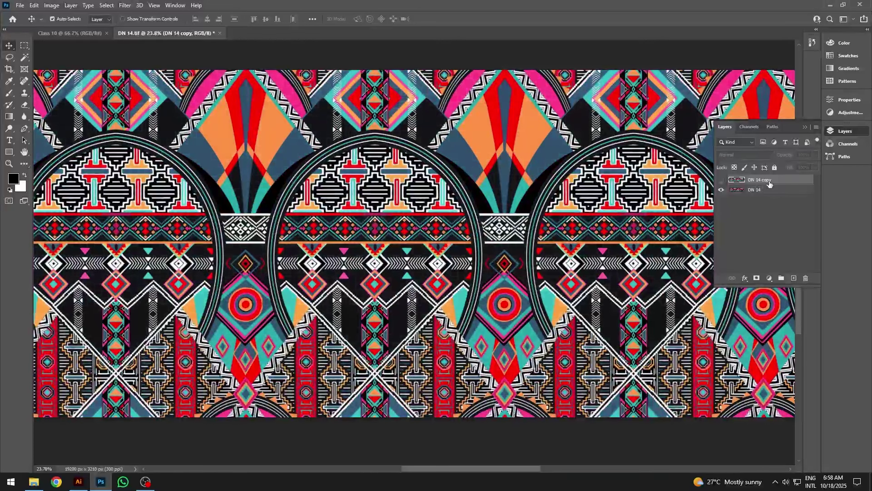
key("Delete")
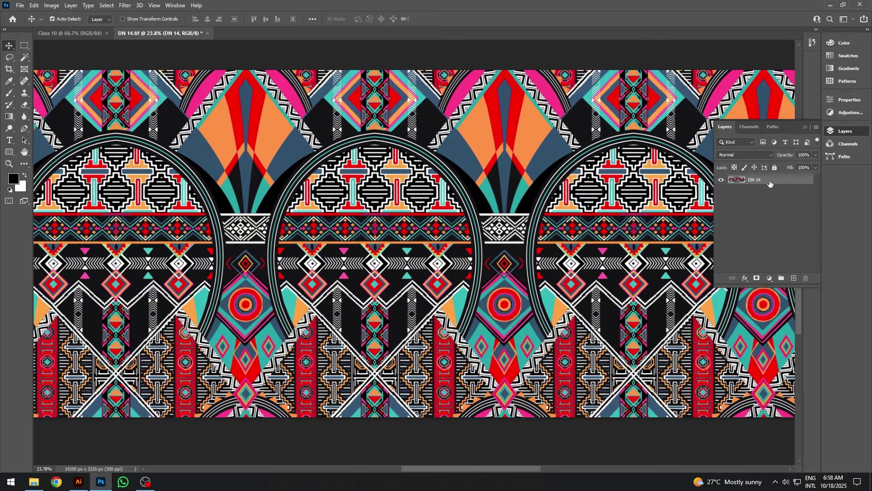
key("ctrl+j")
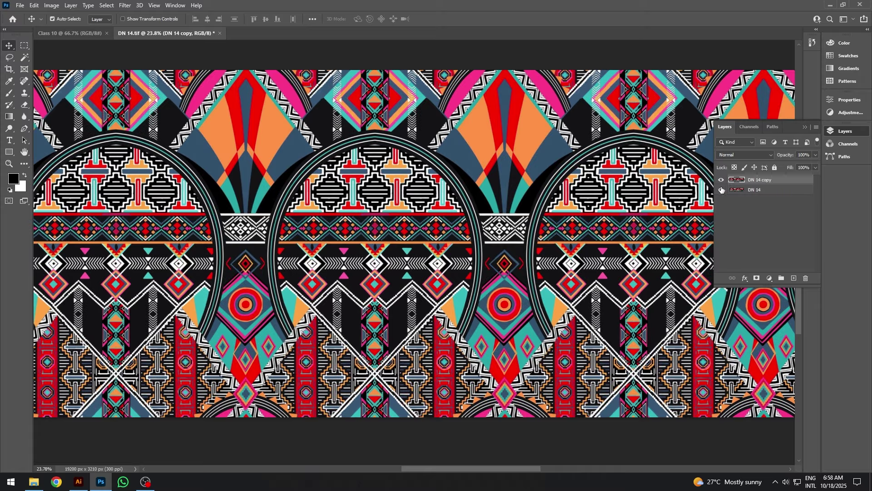
left_click(722, 190)
- Add a Hue/Saturation adjustment layer above DN 14 copy and arrange the workspace so its properties and the layer list stay open together
left_click(769, 278)
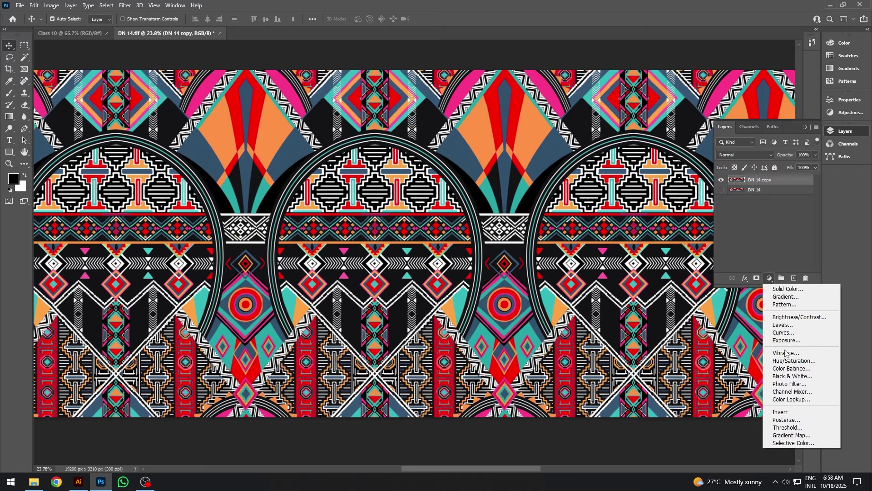
left_click(801, 361)
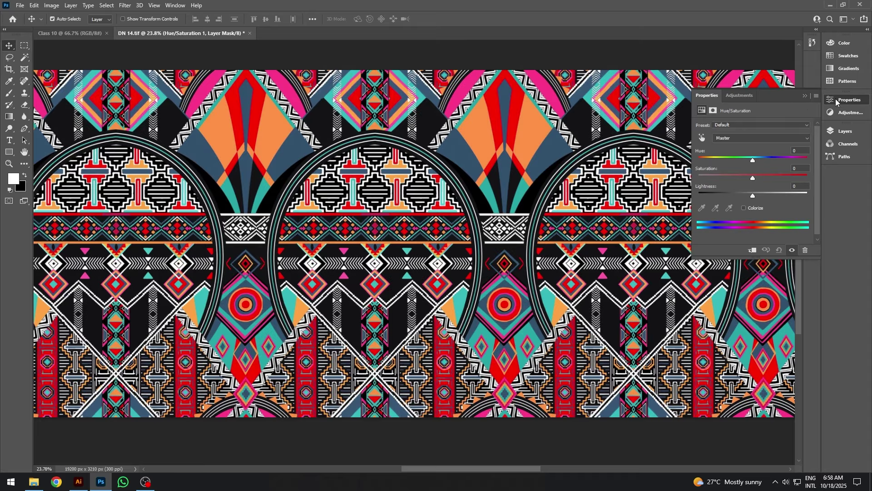
left_click_drag(849, 89, 812, 62)
left_click(813, 61)
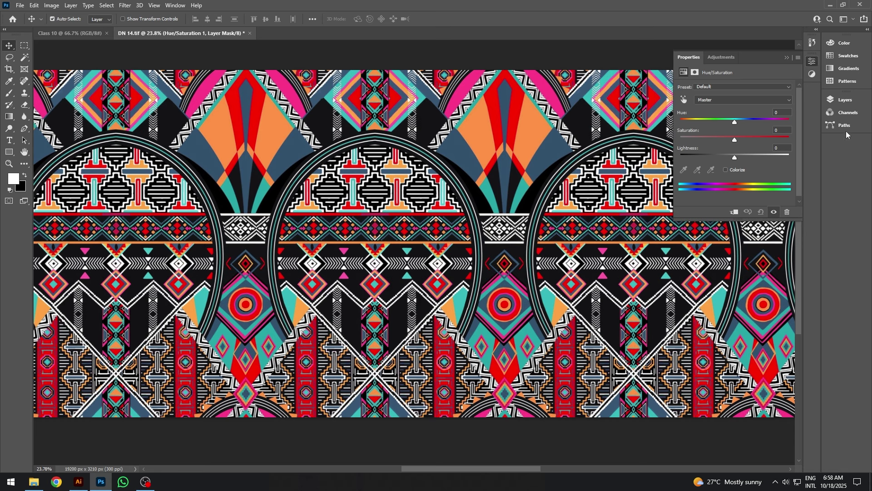
left_click(846, 102)
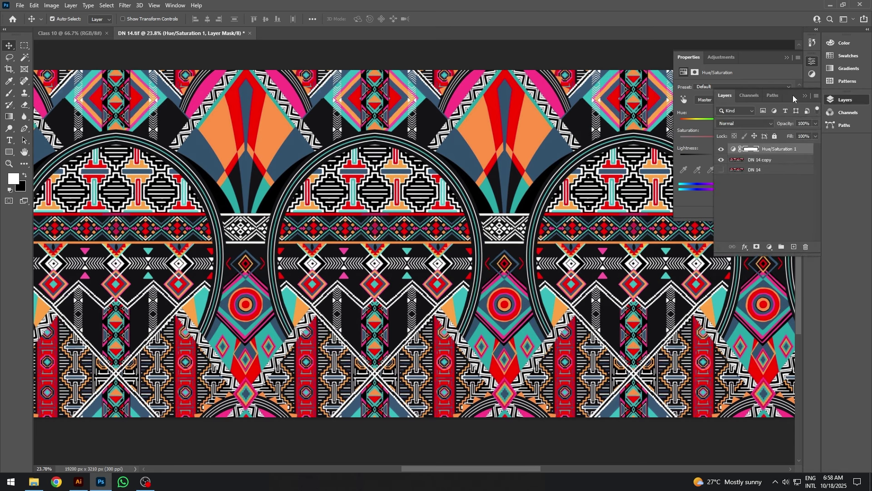
left_click_drag(849, 91, 840, 265)
left_click(830, 268)
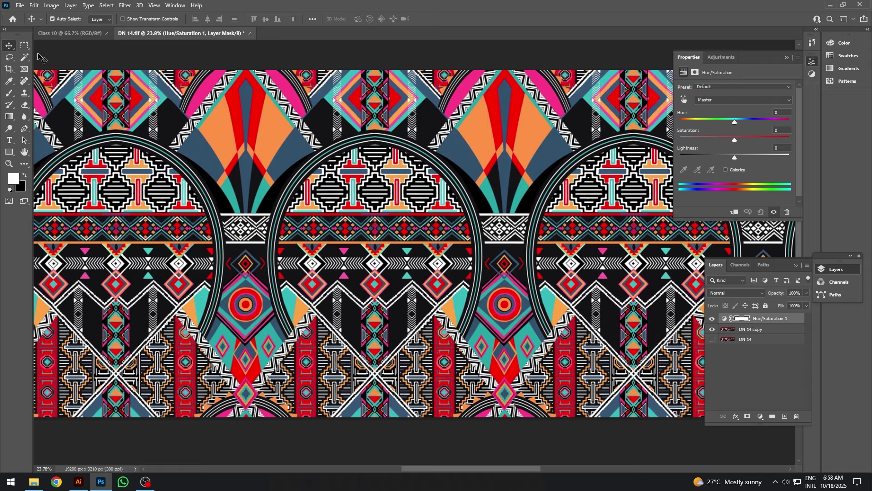
left_click(51, 5)
mouse_move(81, 30)
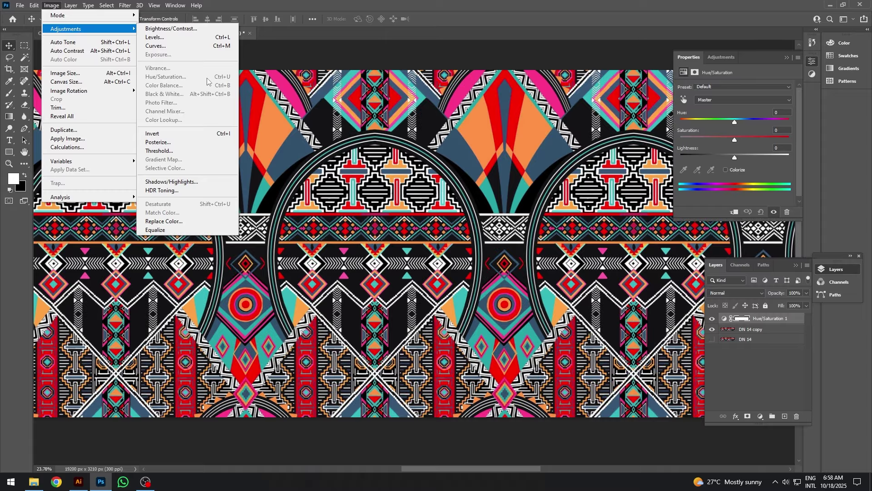
left_click(325, 7)
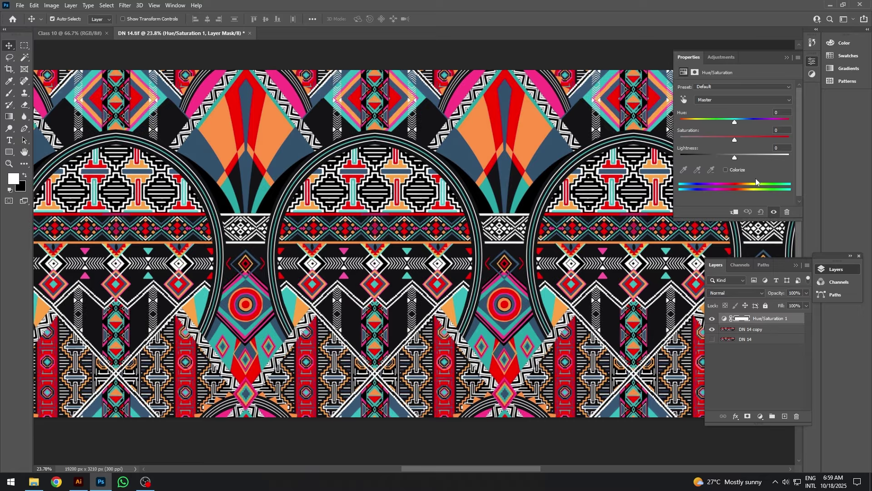
- Set the Hue/Saturation adjustment layer to Hue +34 and Saturation -37 for the Master range
left_click_drag(778, 327, 763, 322)
left_click_drag(733, 122, 714, 139)
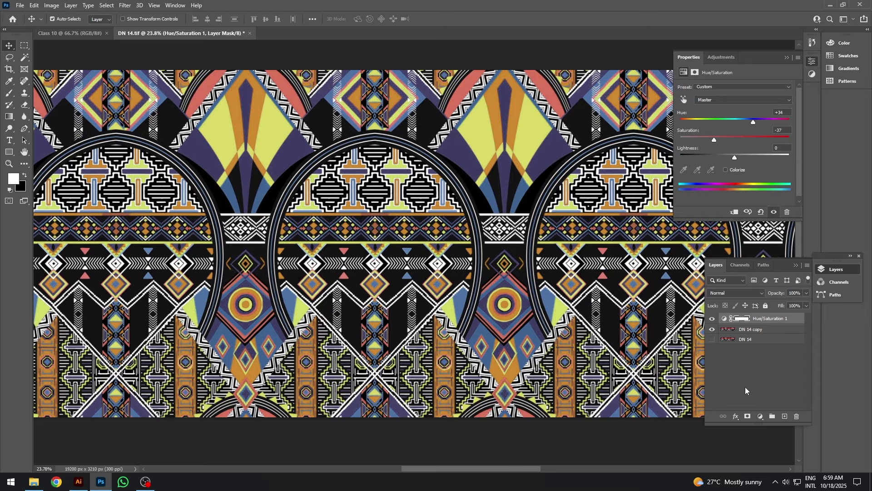
- Compare the pattern with and without the Hue/Saturation adjustment by repeatedly toggling the adjustment layer's visibility
left_click(712, 318)
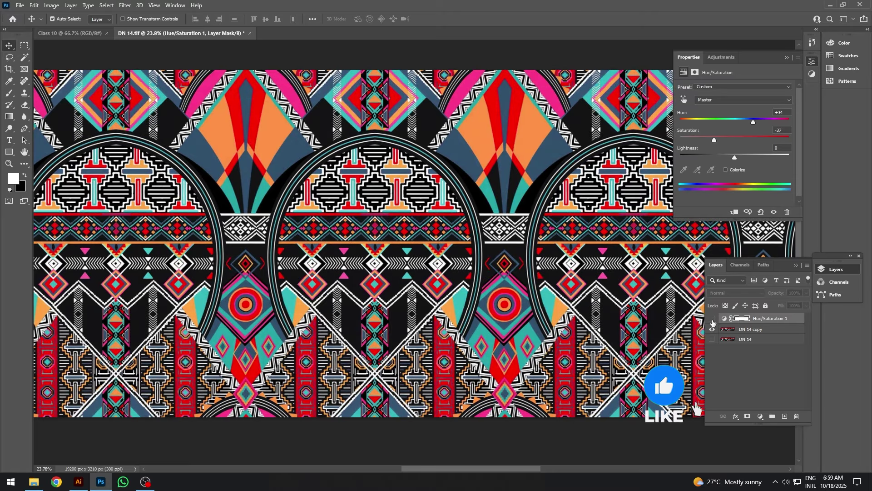
left_click(712, 321)
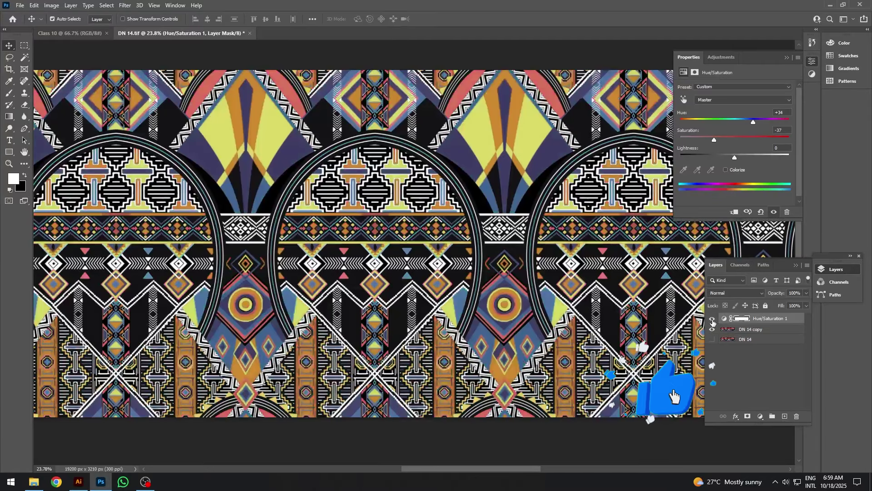
left_click(712, 320)
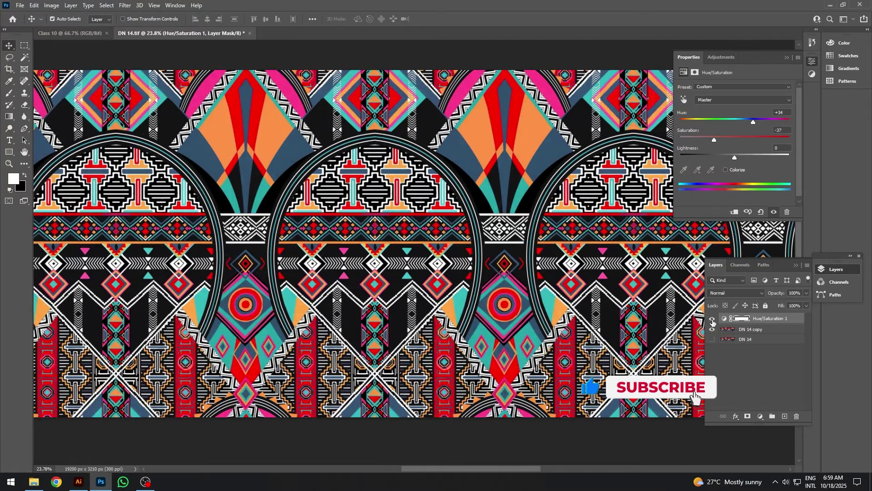
left_click(712, 319)
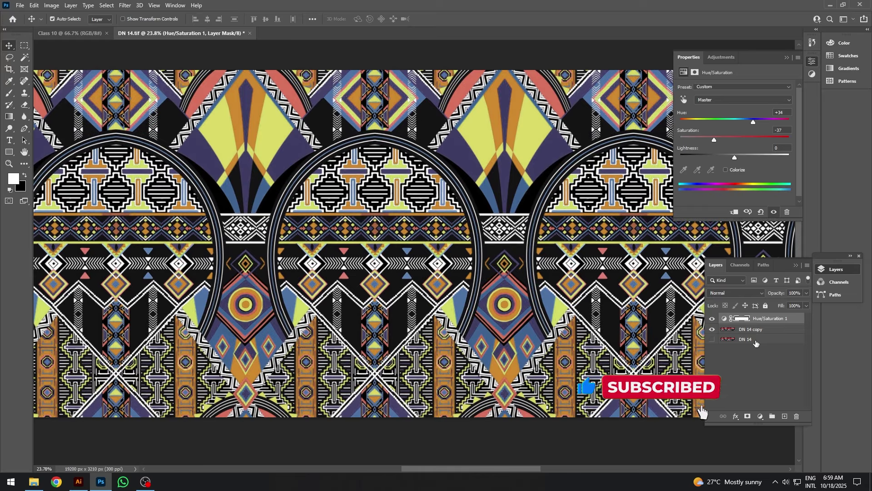
left_click(713, 320)
left_click(713, 319)
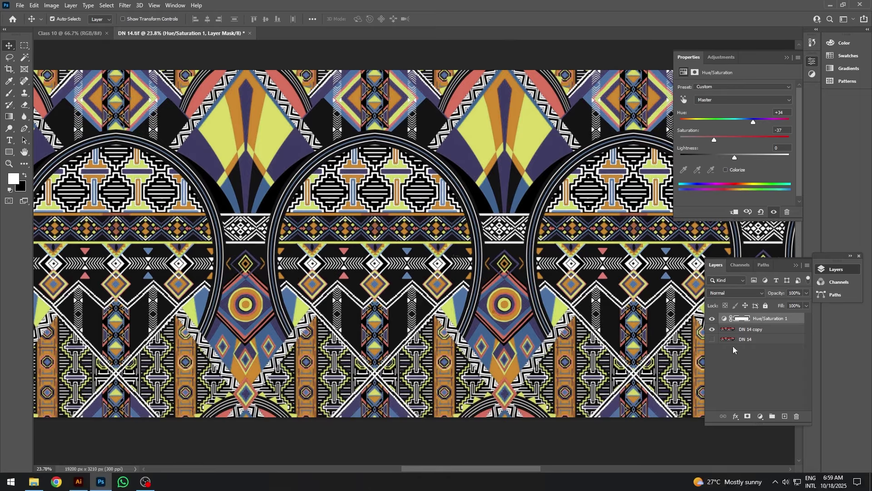
left_click(712, 319)
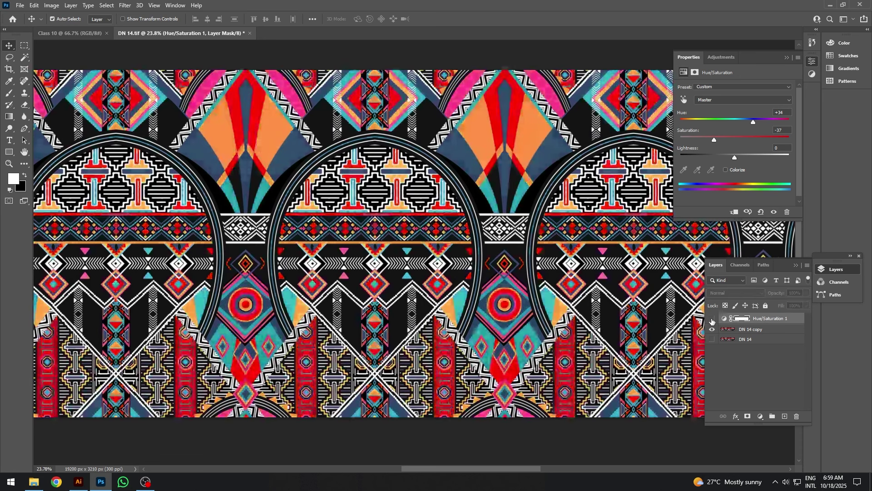
left_click(712, 319)
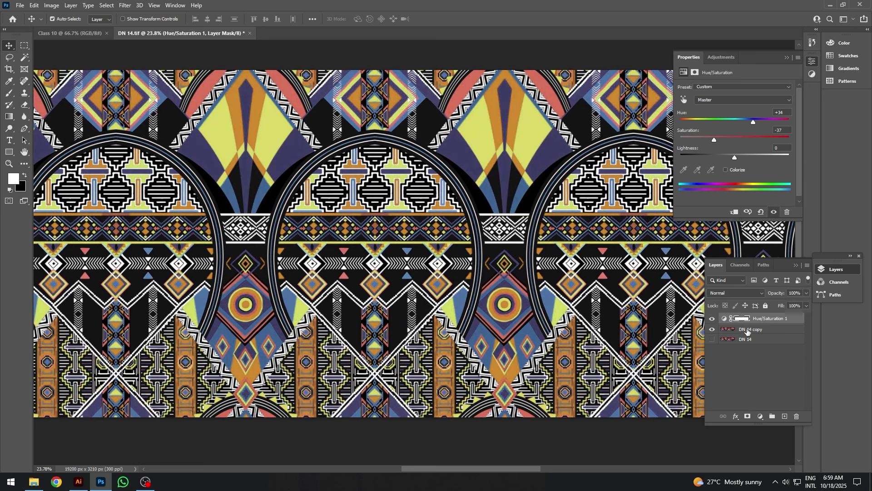
- Add a Levels adjustment layer directly above DN 14 copy, beneath the Hue/Saturation adjustment
left_click(748, 331)
left_click(761, 417)
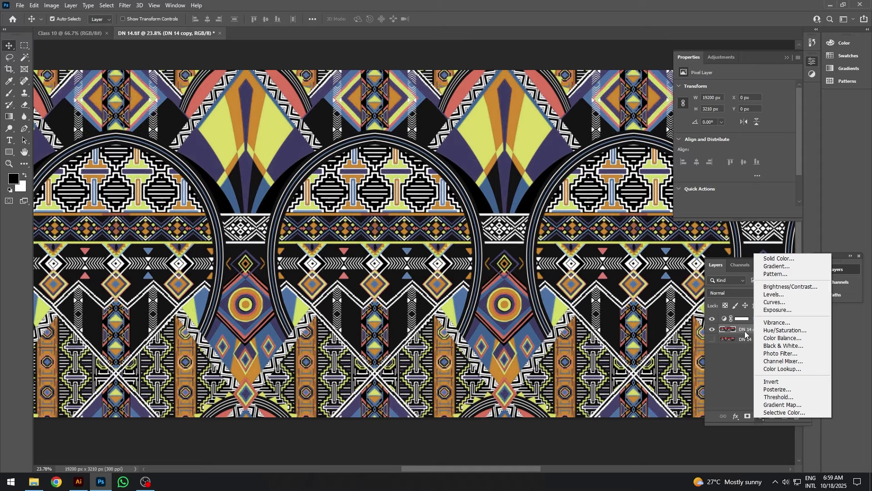
left_click(732, 359)
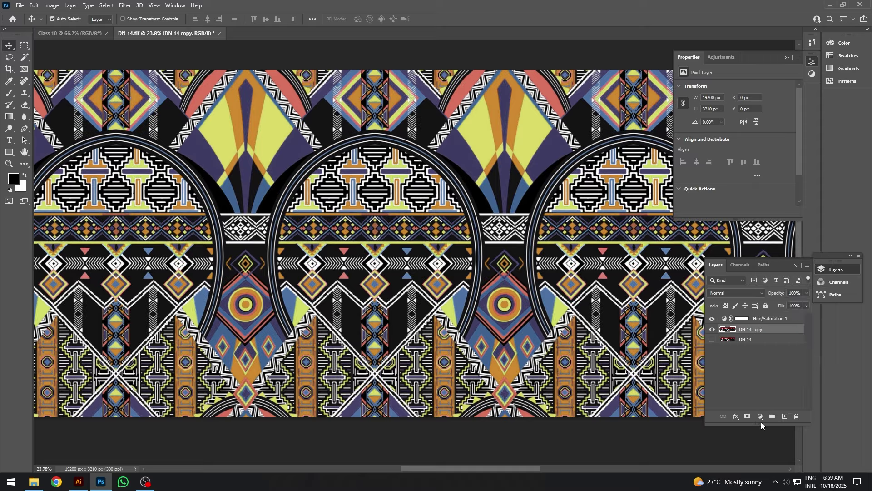
left_click(761, 417)
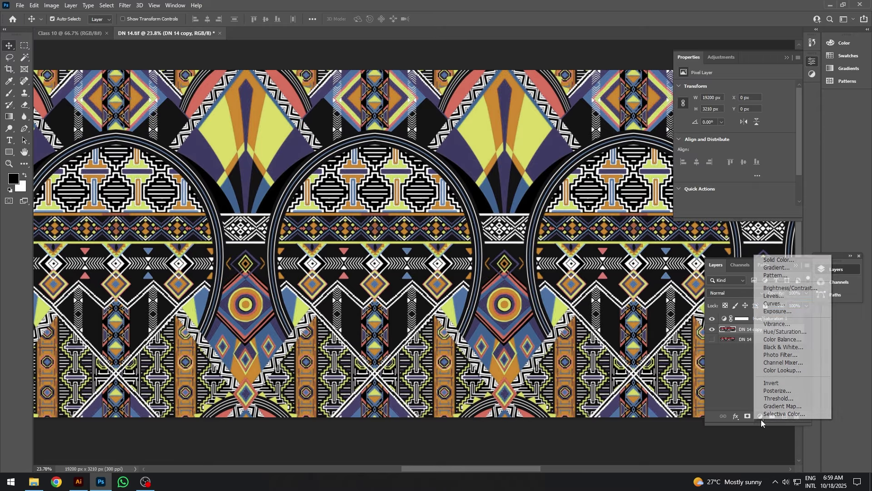
left_click(786, 296)
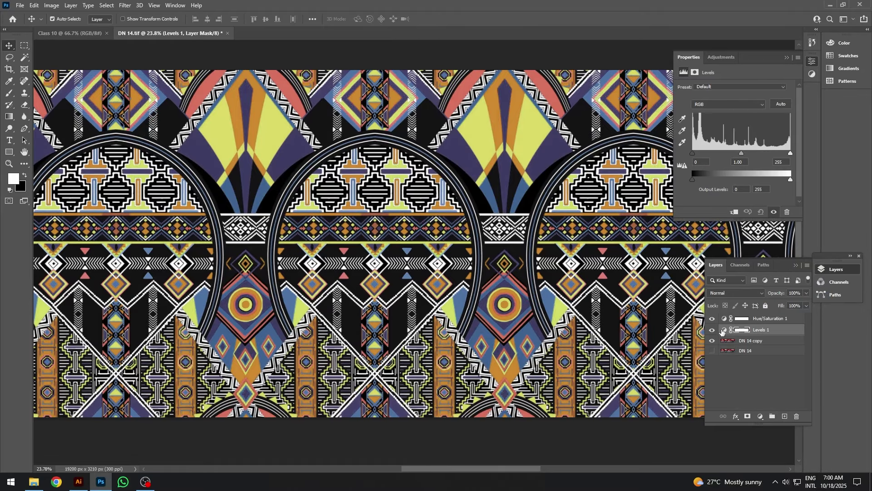
mouse_move(744, 334)
left_mouse_down()
mouse_move(756, 329)
mouse_move(752, 336)
left_mouse_up()
- Set the Levels adjustment's RGB input black point to 40, input white point to 158 and output black level to 2
left_click_drag(692, 179, 694, 183)
mouse_move(791, 181)
left_mouse_down()
mouse_move(760, 181)
mouse_move(793, 180)
left_mouse_up()
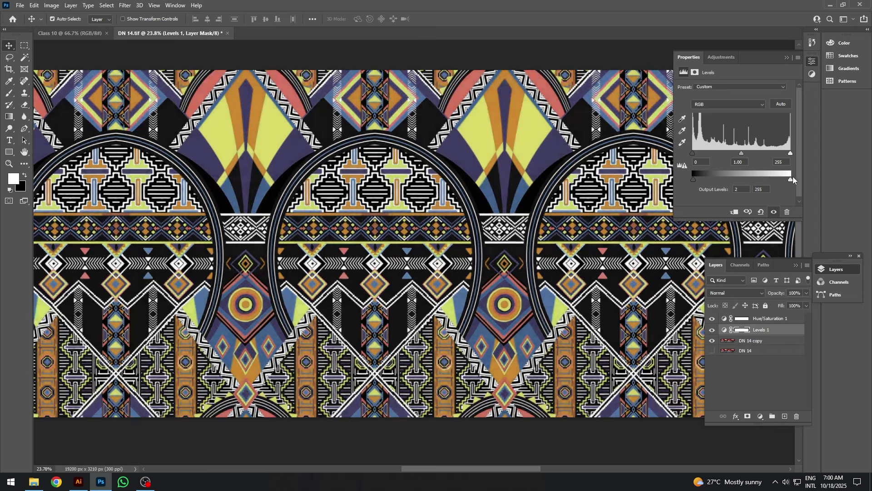
mouse_move(693, 153)
left_mouse_down()
mouse_move(730, 159)
mouse_move(699, 155)
left_mouse_up()
left_click_drag(791, 153, 754, 156)
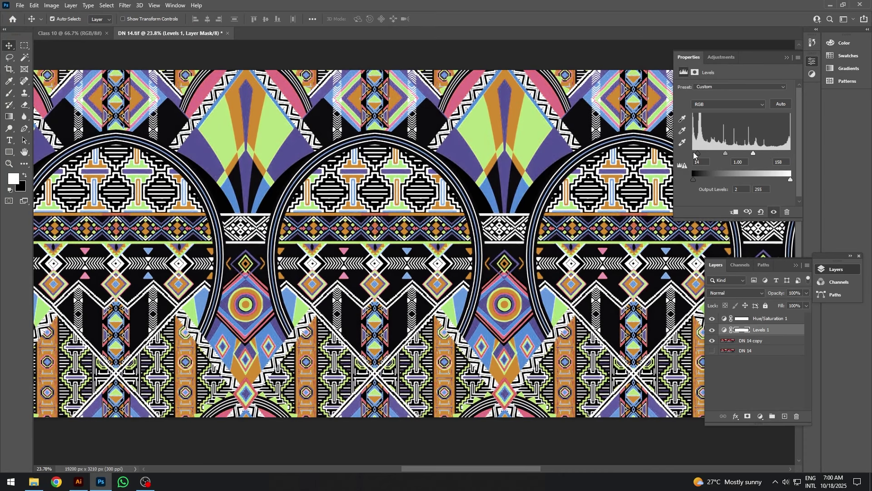
left_click_drag(699, 156, 708, 155)
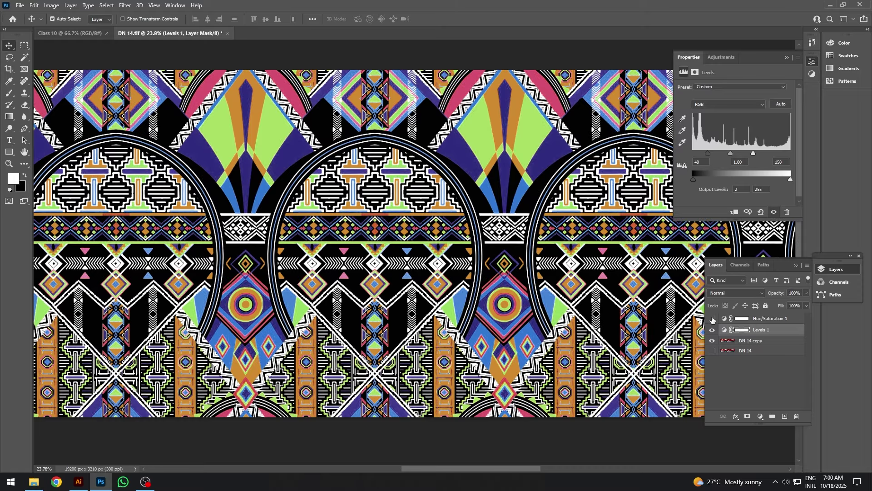
- Compare the pattern with and without the Hue/Saturation and Levels adjustments by toggling their visibility, leaving only Levels shown above DN 14 copy
left_click(712, 319)
left_click(711, 318)
left_click(712, 319)
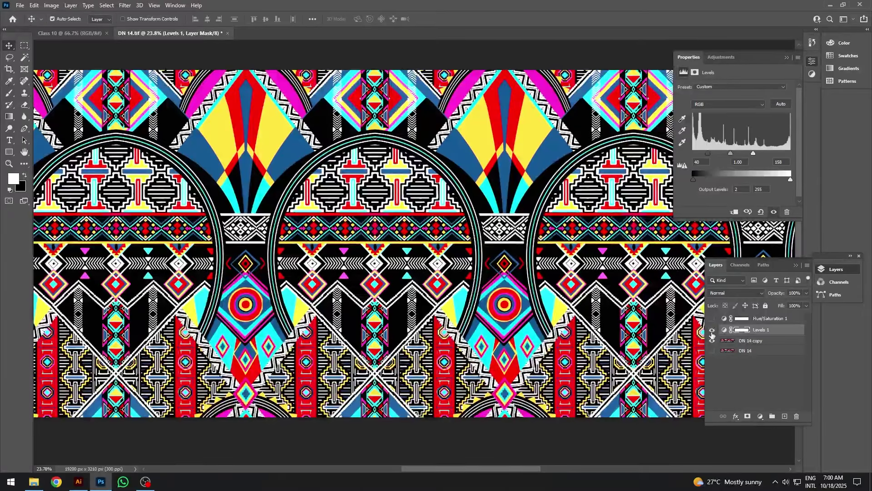
left_click(711, 332)
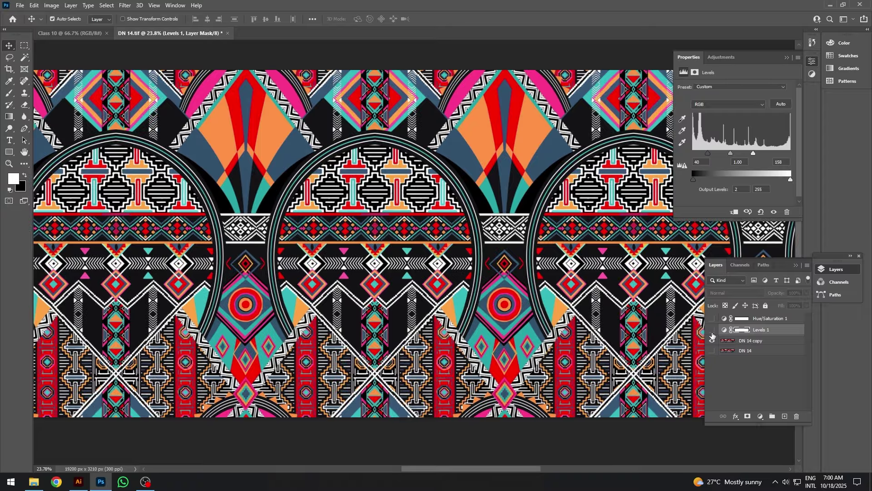
left_click(712, 332)
left_click(712, 333)
left_click(712, 333)
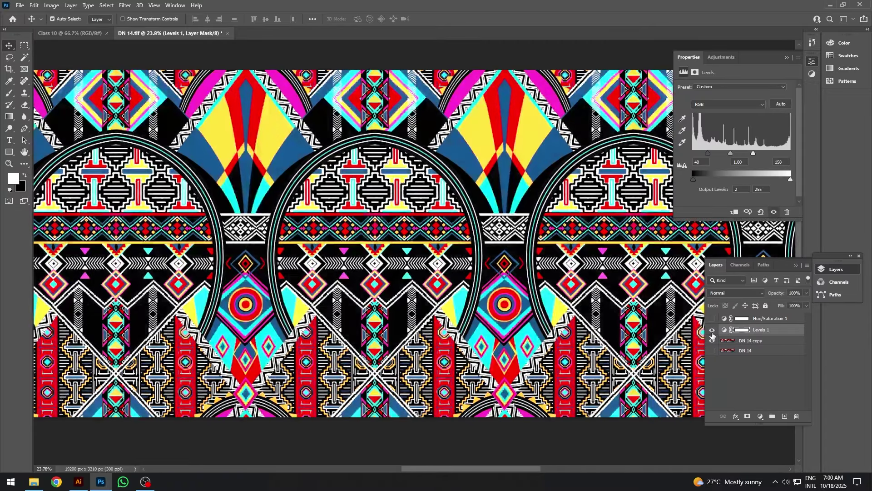
left_click(712, 332)
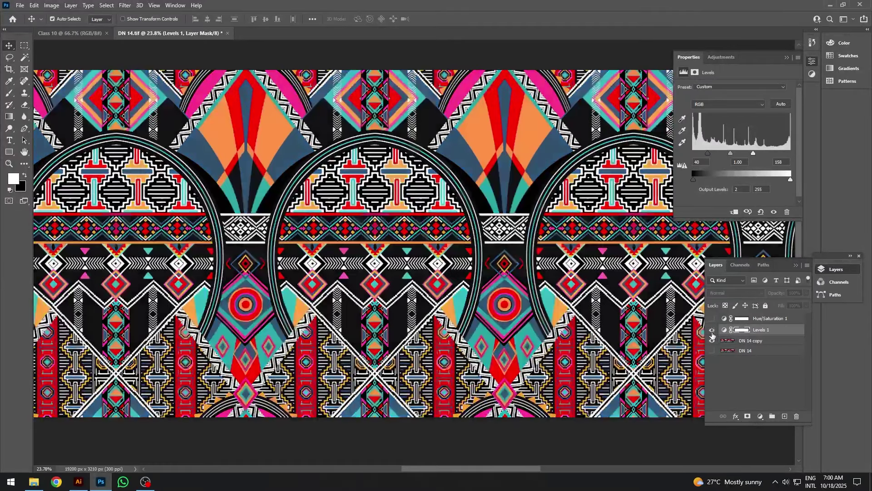
left_click(712, 333)
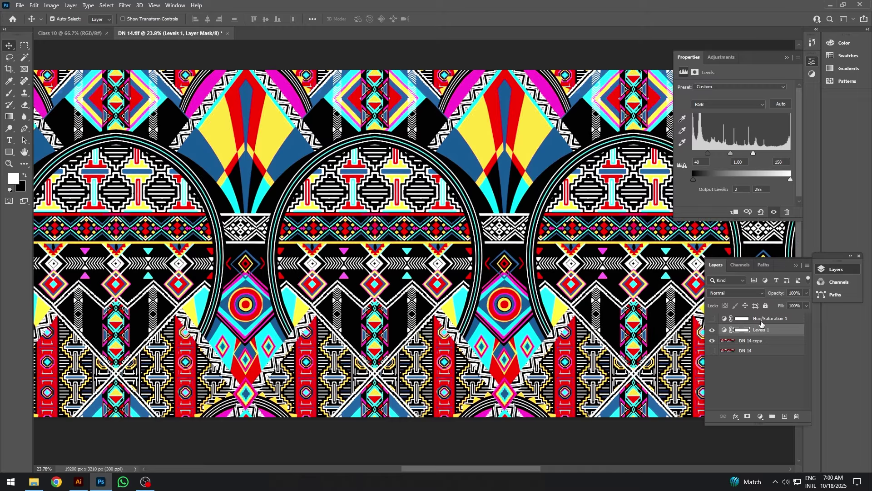
- Delete the Hue/Saturation and Levels adjustment layers together, then undo the deletion
left_click(762, 322)
left_click(764, 331, "shift")
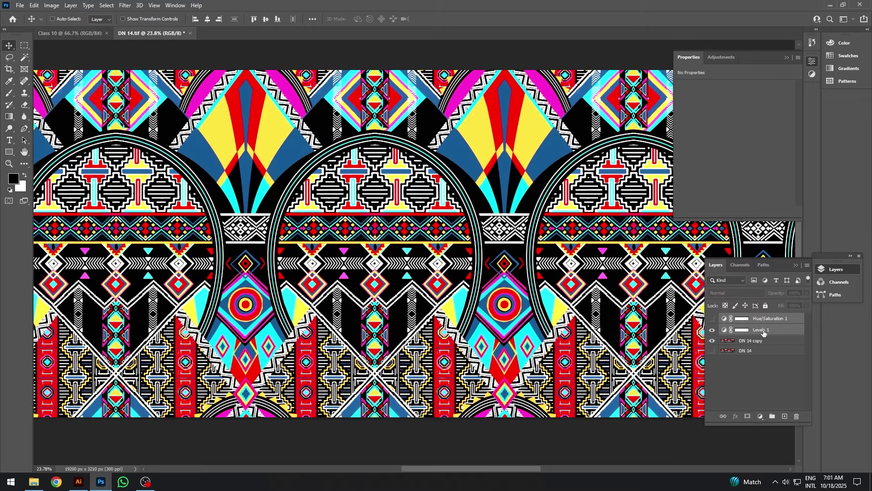
key("Delete")
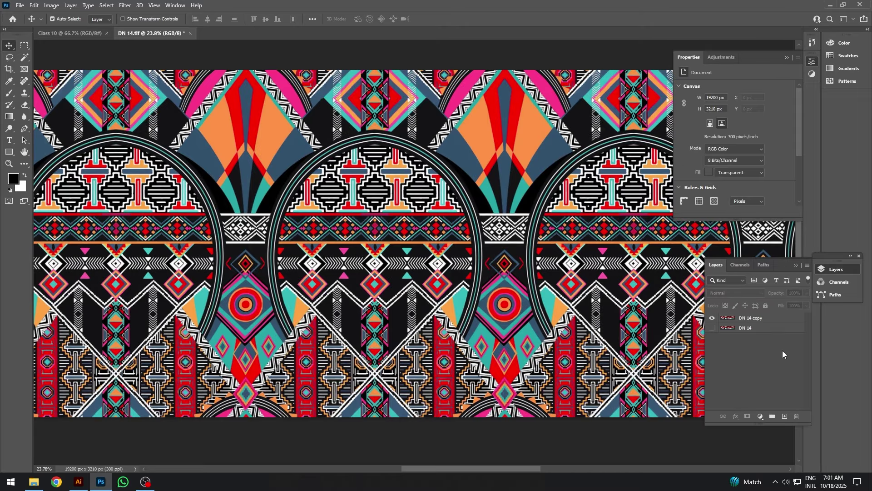
key("ctrl+z")
key("ctrl+0")
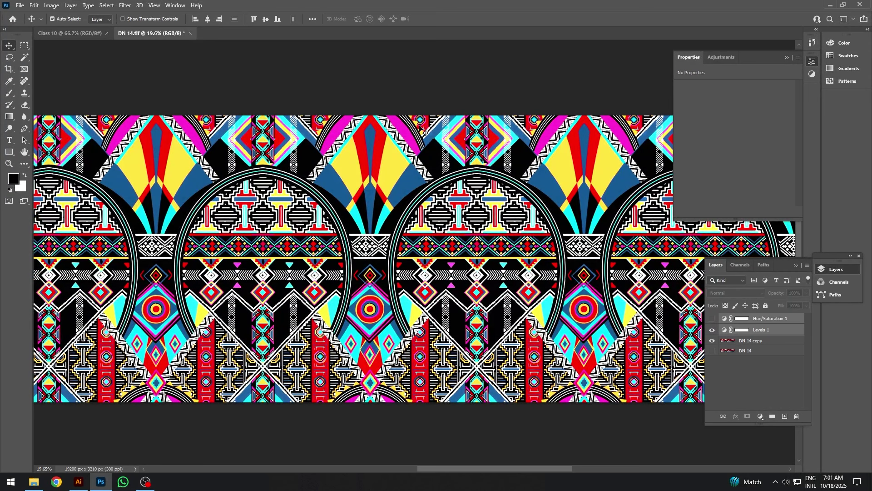
- Show the Hue/Saturation adjustment again and save the layered design as a TIFF named DN 14 2nd color with LZW image compression
left_click(712, 319)
scroll(593, 351, "down", 2)
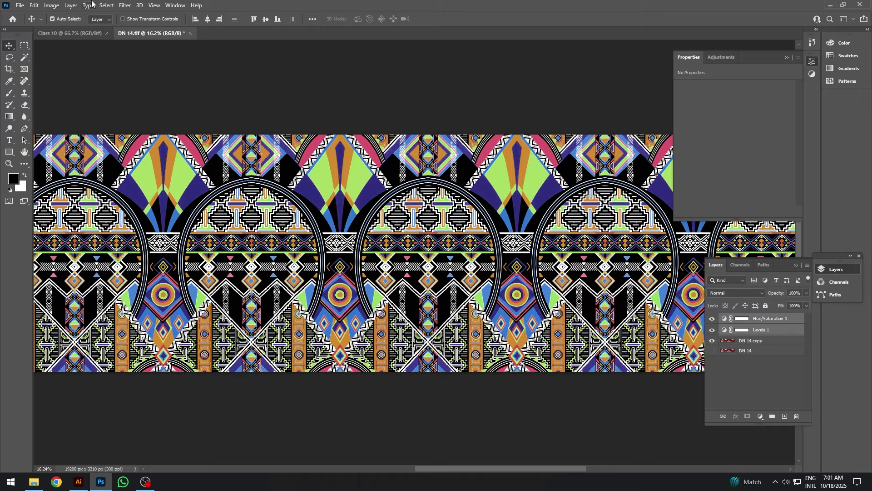
left_click(20, 5)
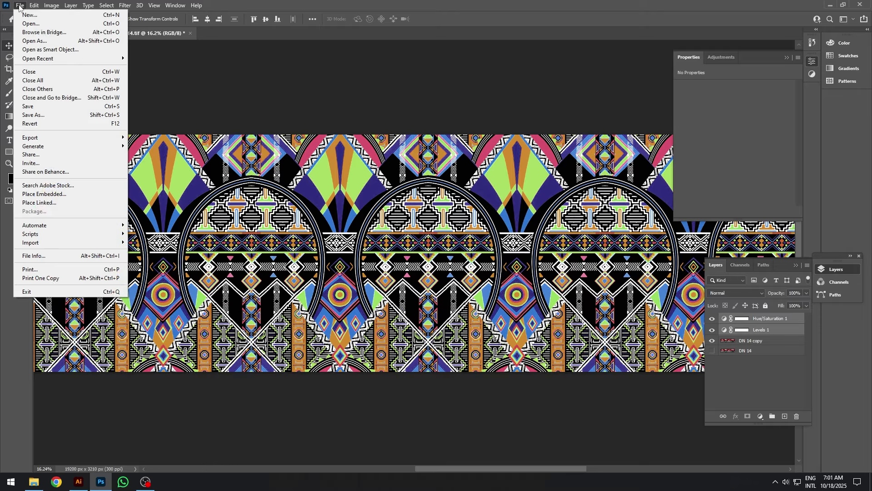
left_click(60, 117)
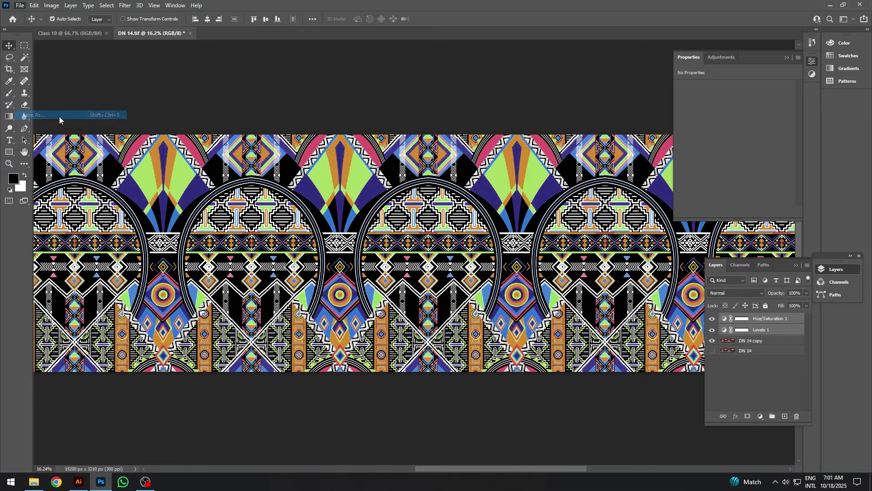
left_click(193, 71)
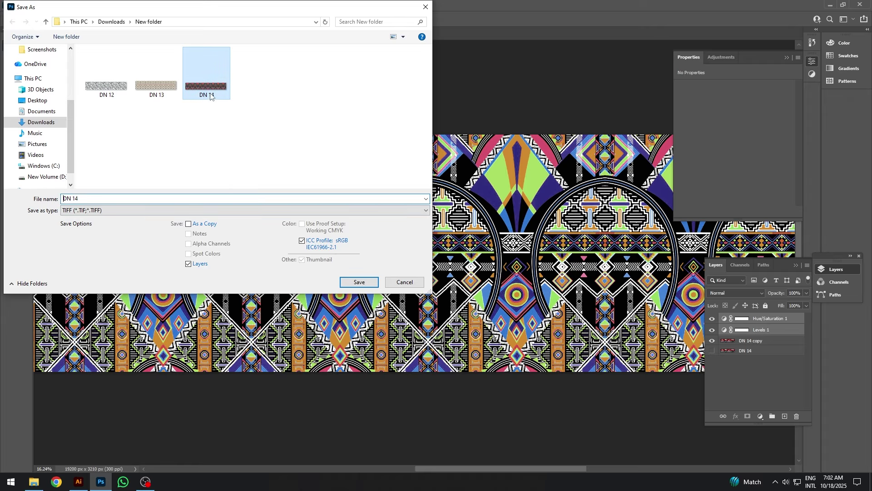
left_click(79, 199)
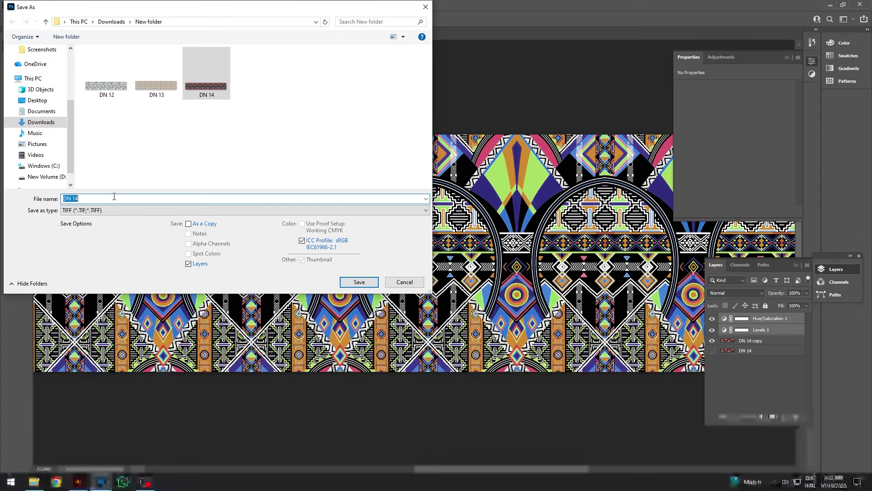
key("End")
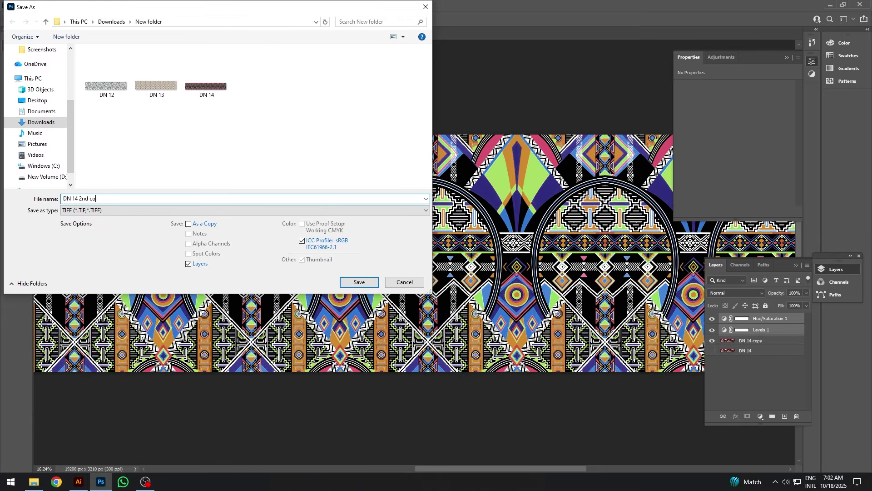
key("Return")
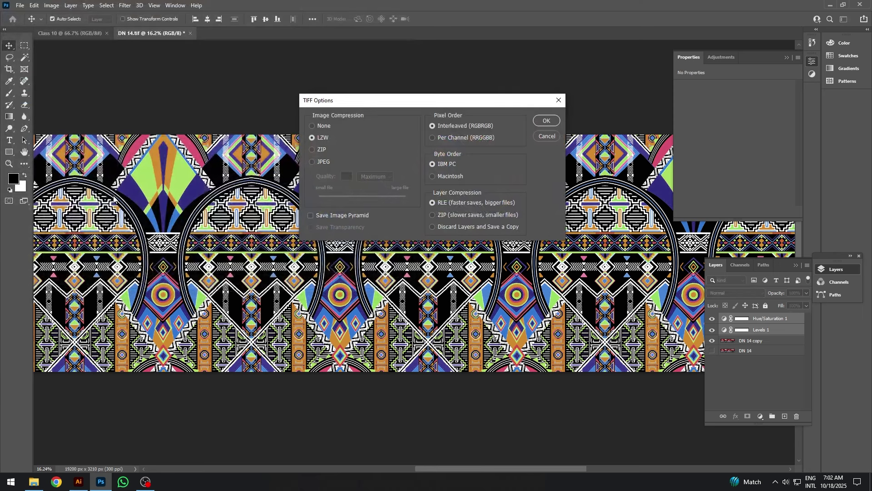
key("Return")
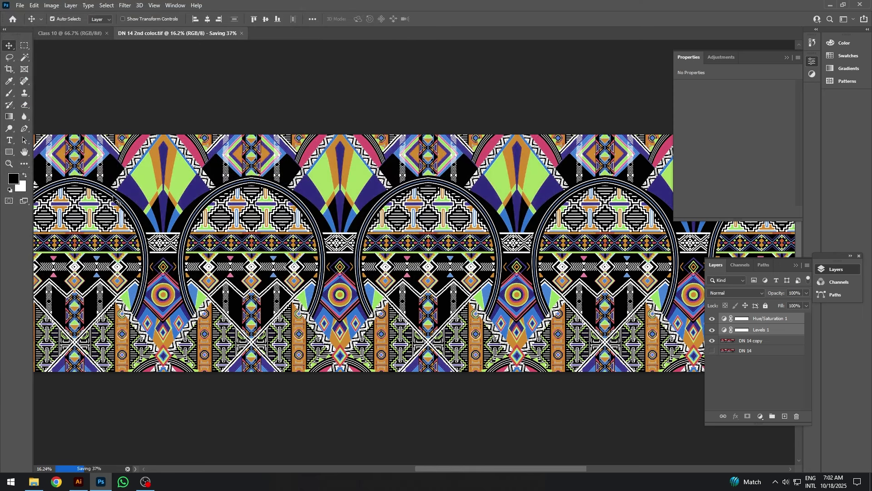